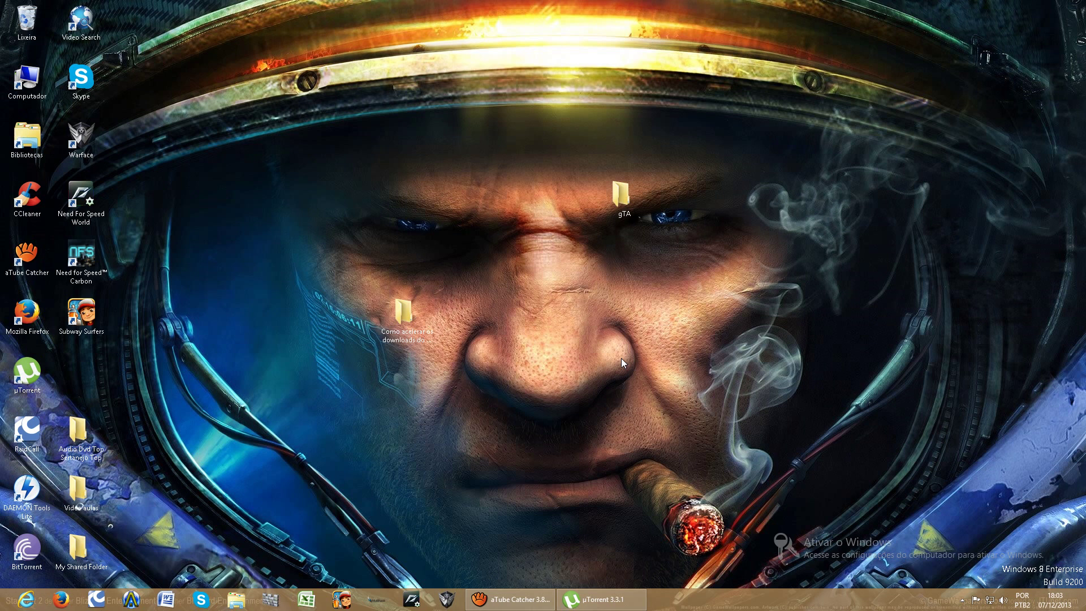
Open the "Instruções tutorial" text file in the Arquivos folder of the desktop's uTorrent acceleration folder
{"action": "left_click_drag", "start_coordinate": [325, 248], "coordinate": [487, 408]}
{"action": "double_click", "coordinate": [398, 320]}
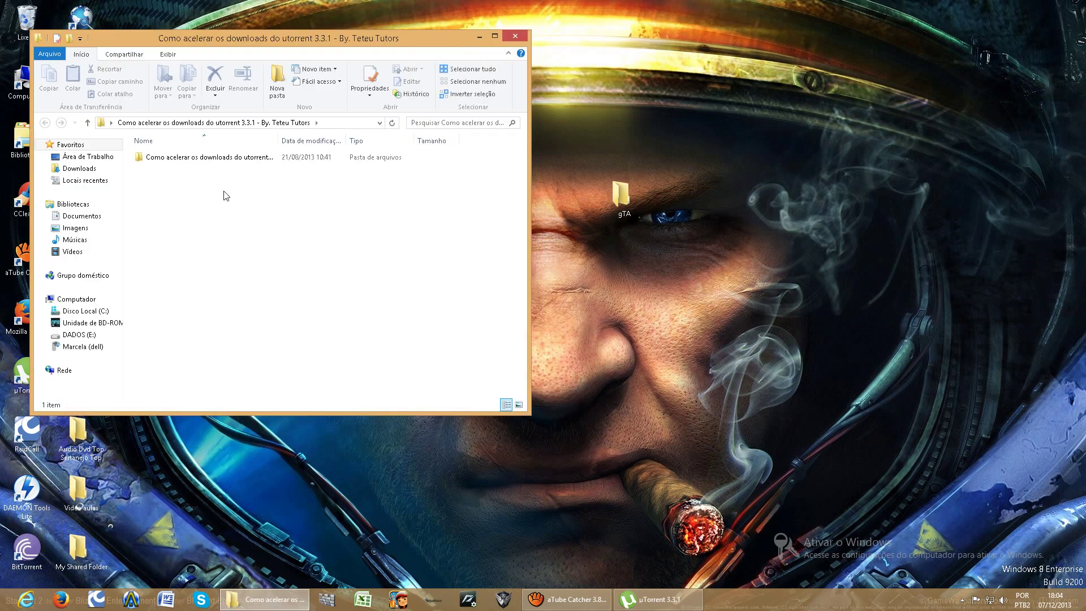
{"action": "double_click", "coordinate": [241, 158]}
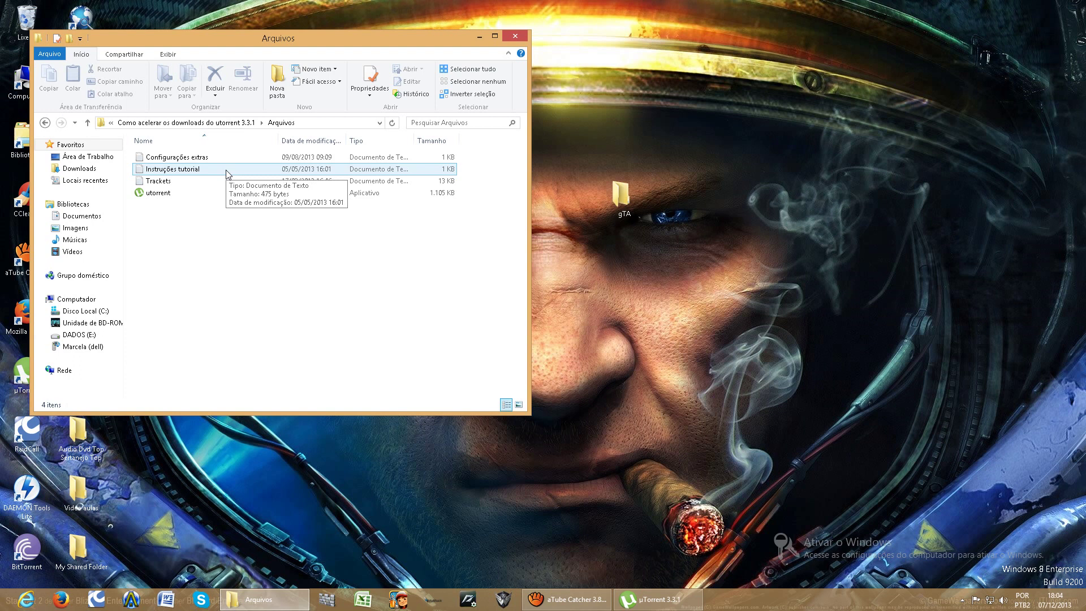
{"action": "double_click", "coordinate": [173, 169]}
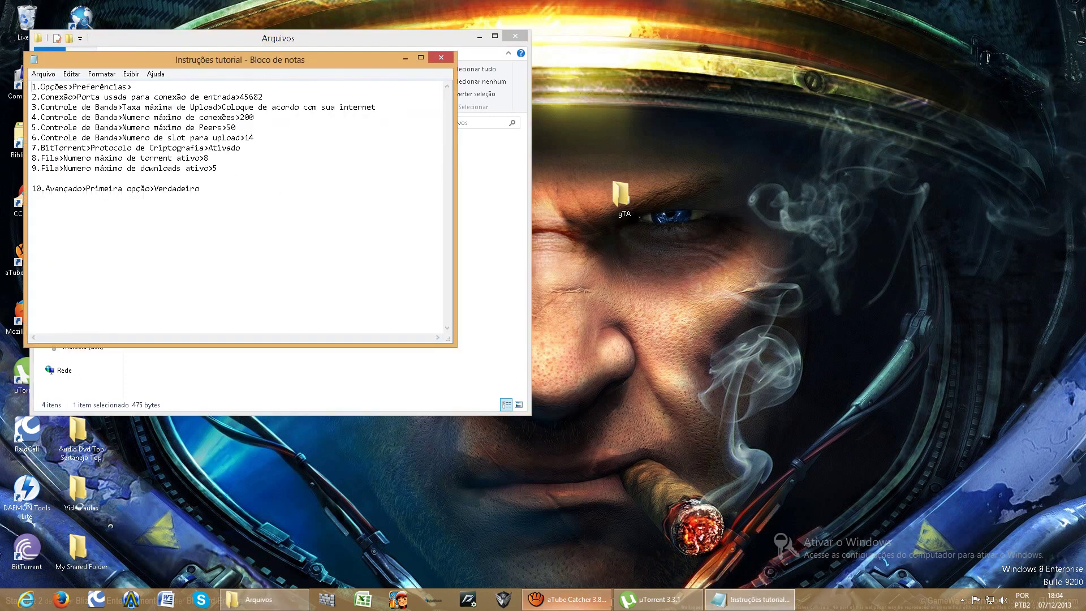
Switch to µTorrent and check the incoming port in its connection preferences against the 45682 given in the instructions
{"action": "left_click", "coordinate": [651, 600]}
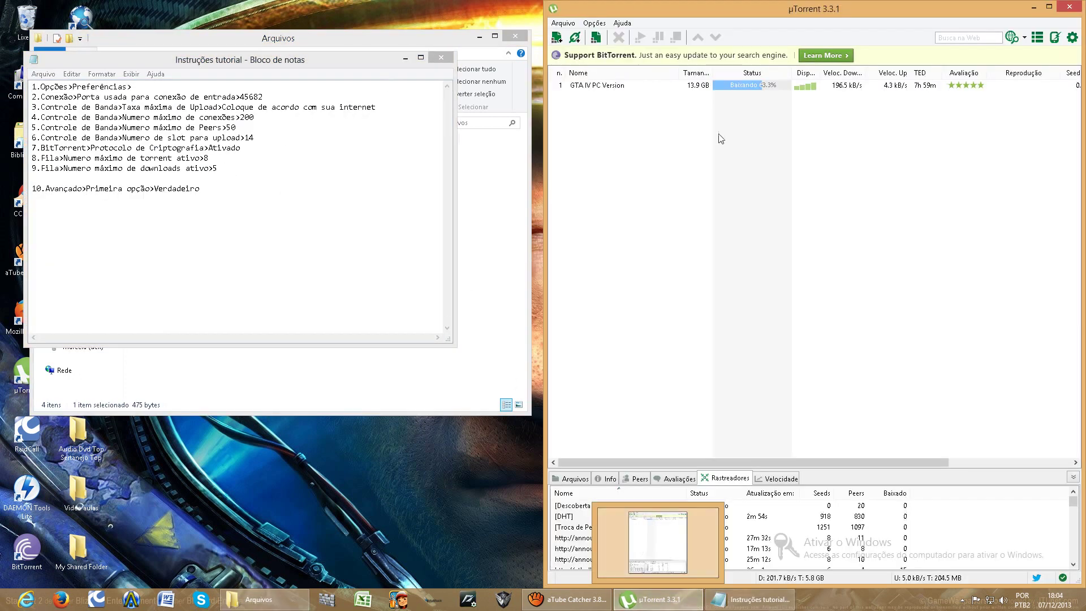
{"action": "left_click", "coordinate": [594, 23]}
{"action": "left_click", "coordinate": [615, 53]}
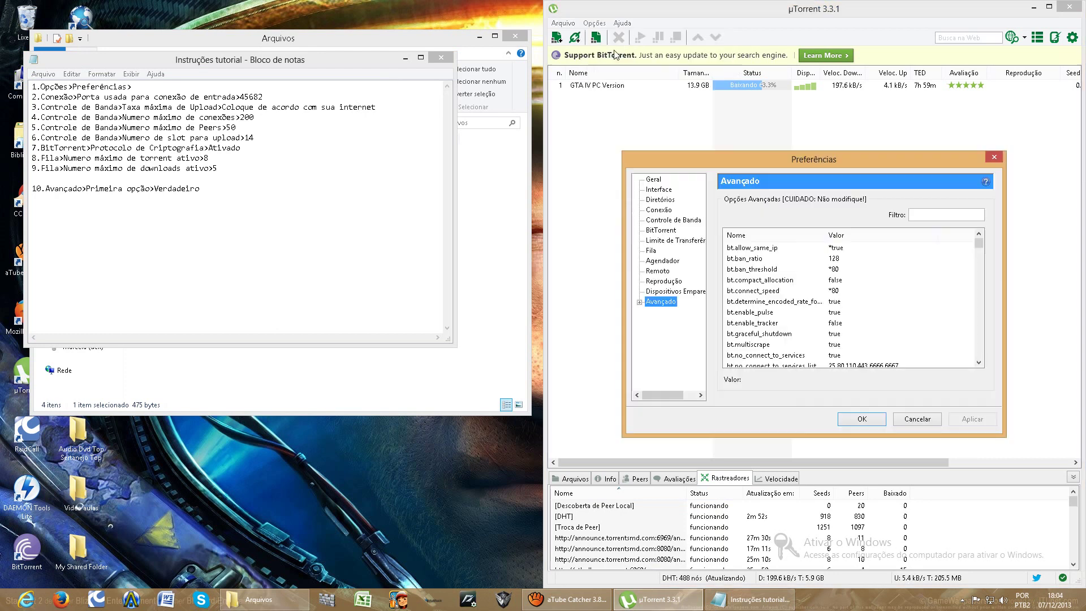
{"action": "left_click", "coordinate": [659, 210]}
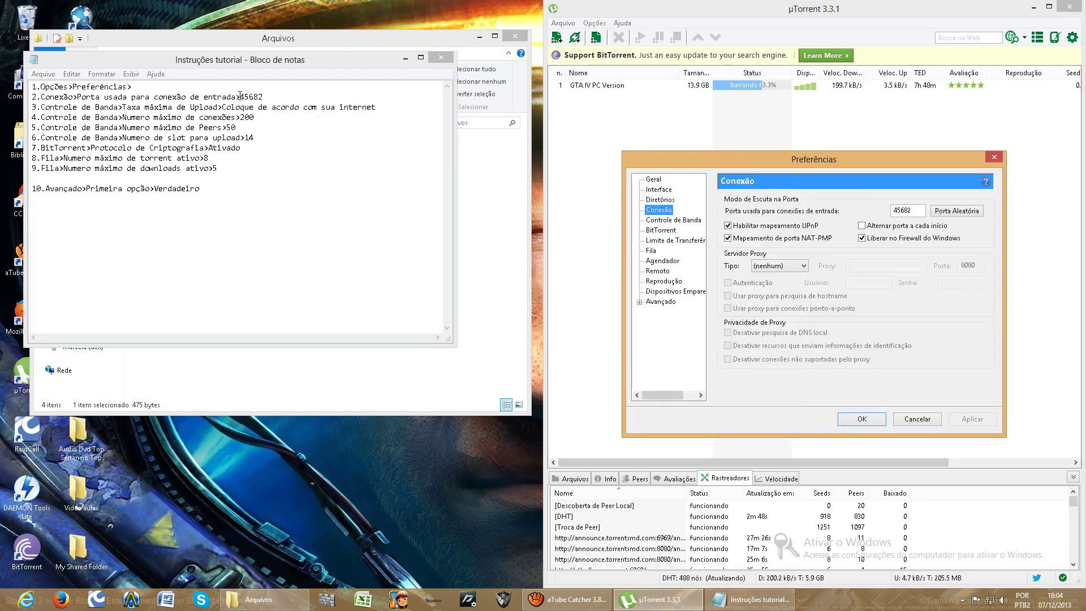
{"action": "left_click_drag", "start_coordinate": [240, 96], "coordinate": [264, 97]}
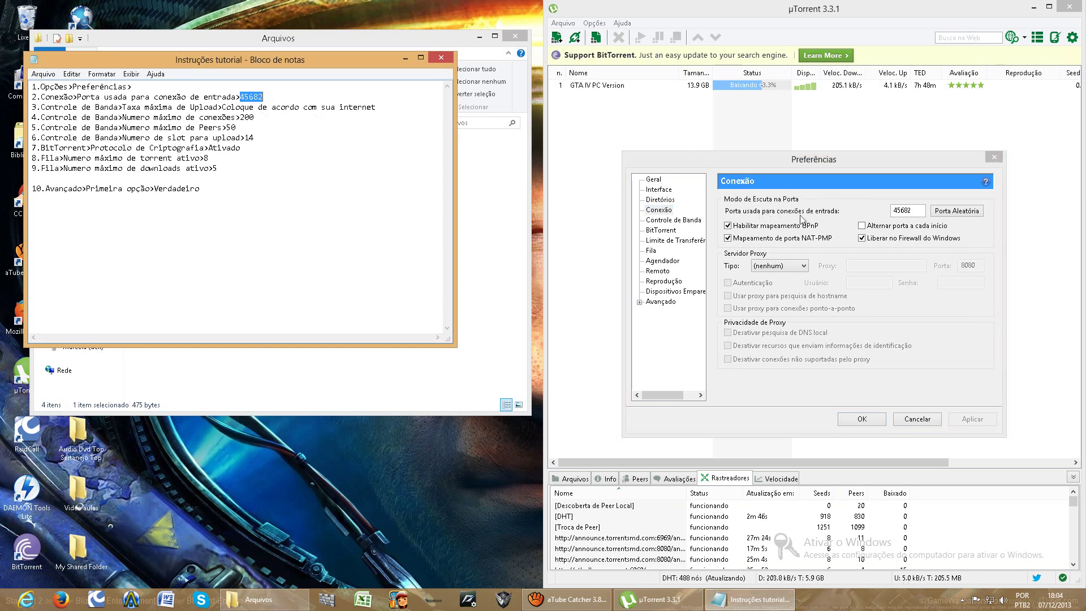
{"action": "left_click_drag", "start_coordinate": [920, 214], "coordinate": [888, 214]}
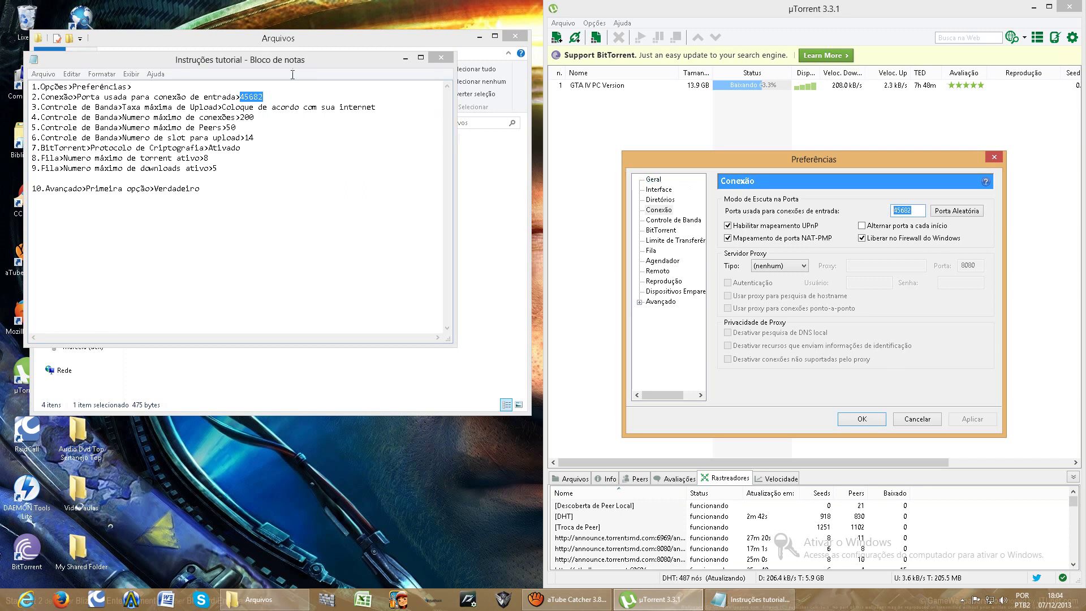
{"action": "left_click_drag", "start_coordinate": [240, 97], "coordinate": [266, 96]}
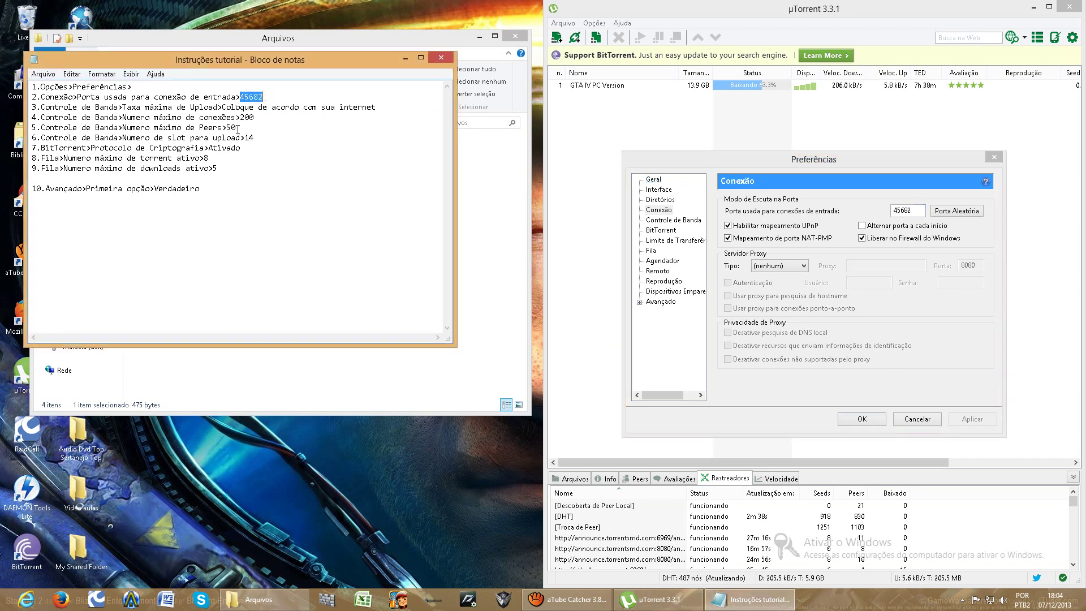
Review the maximum upload rate, maximum connections, peers per torrent and upload slots in the bandwidth control (Controle de Banda) preferences
{"action": "left_click", "coordinate": [673, 219]}
{"action": "left_click", "coordinate": [956, 212]}
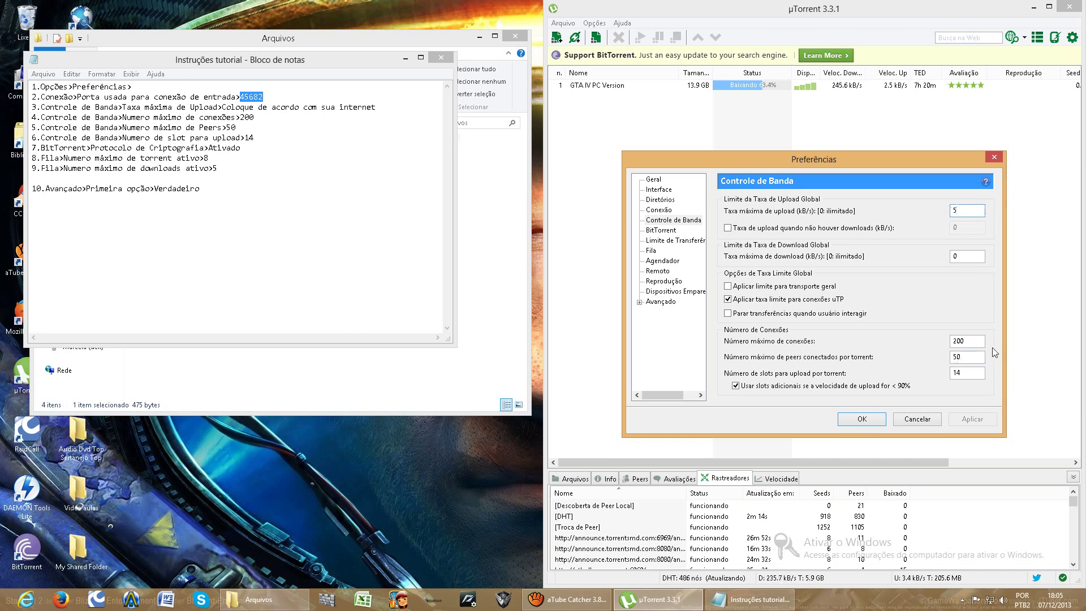
{"action": "double_click", "coordinate": [960, 342]}
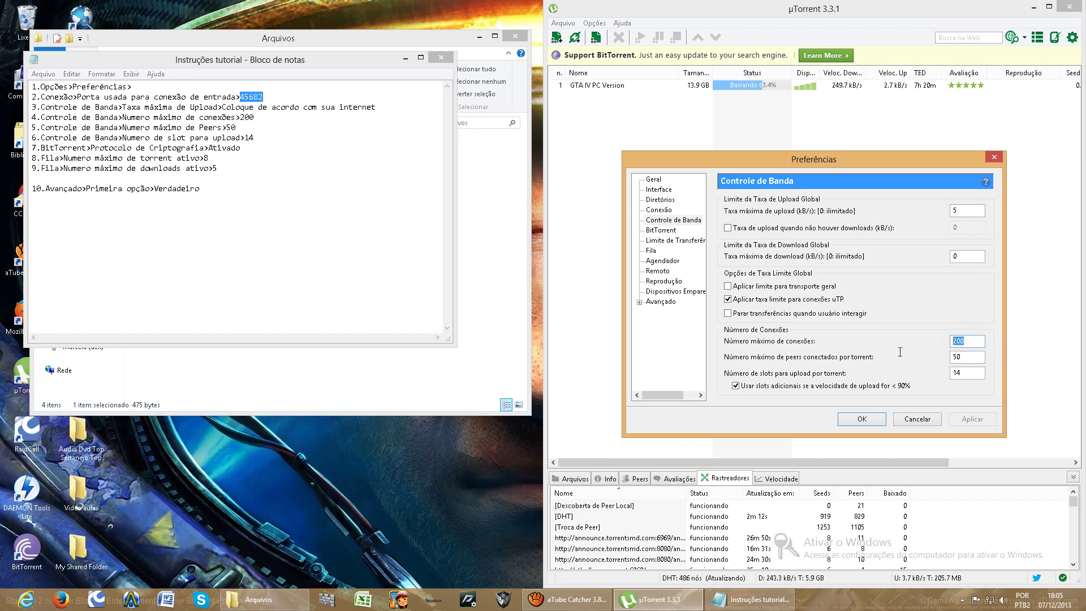
{"action": "double_click", "coordinate": [972, 358]}
{"action": "left_click", "coordinate": [966, 372]}
Set the outgoing protocol encryption to Ativado in the BitTorrent preferences
{"action": "left_click", "coordinate": [655, 231]}
{"action": "left_click", "coordinate": [825, 308]}
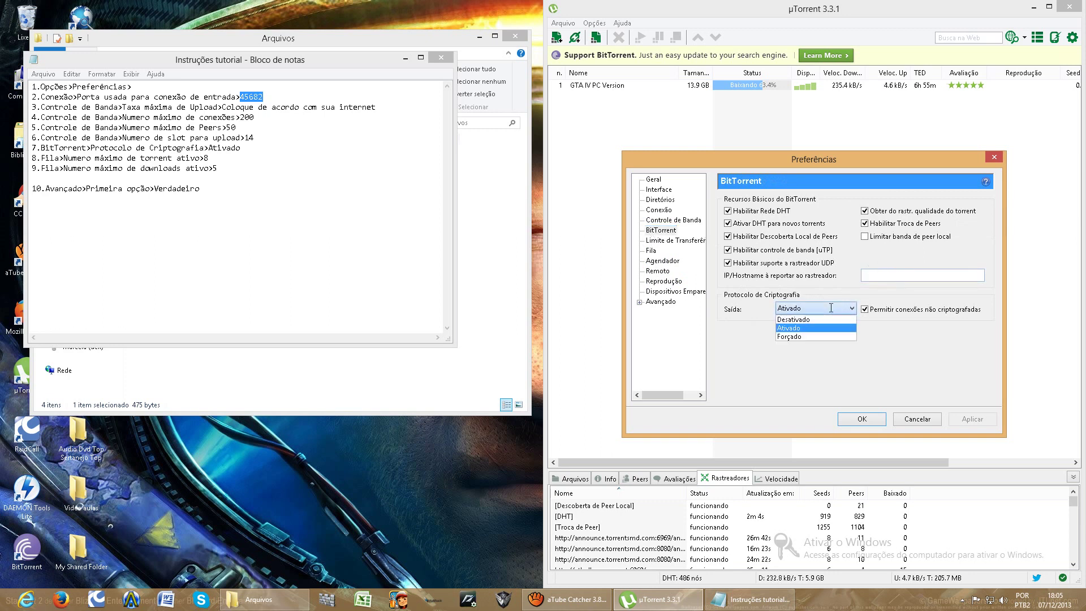
{"action": "left_click", "coordinate": [826, 322]}
{"action": "left_click", "coordinate": [825, 308]}
{"action": "left_click", "coordinate": [825, 326]}
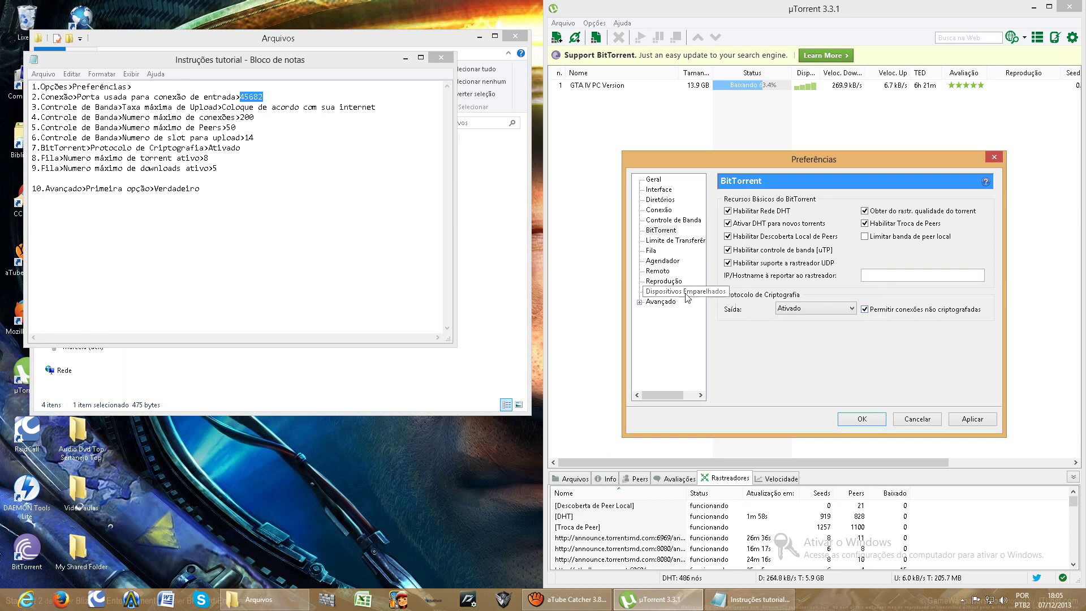
Check the maximum active torrents and maximum active downloads in the queue (Fila) preferences
{"action": "left_click", "coordinate": [652, 251]}
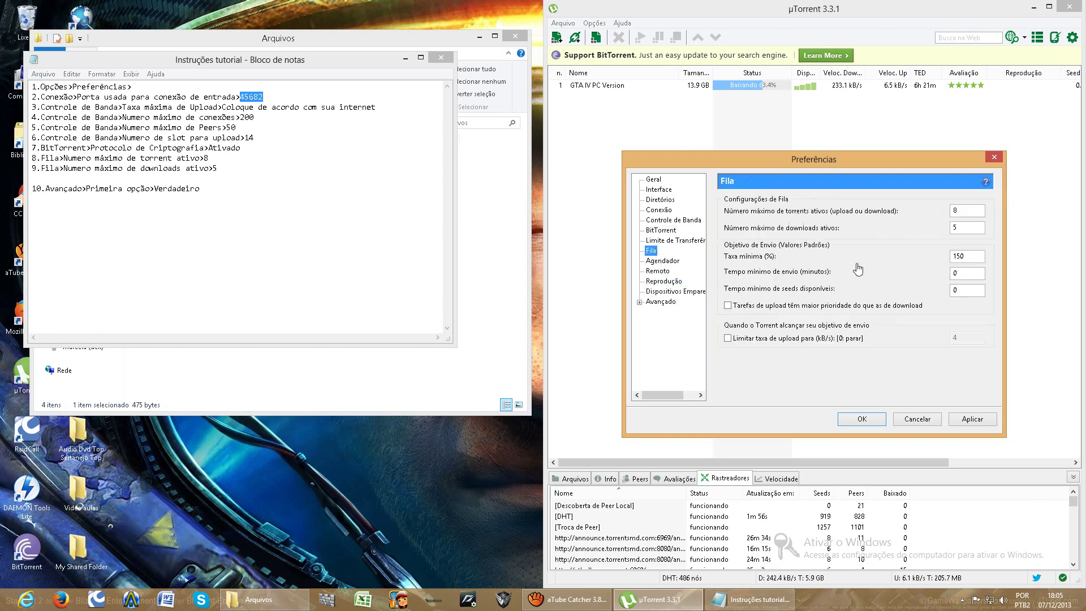
{"action": "left_click", "coordinate": [976, 212]}
{"action": "key", "text": "Tab"}
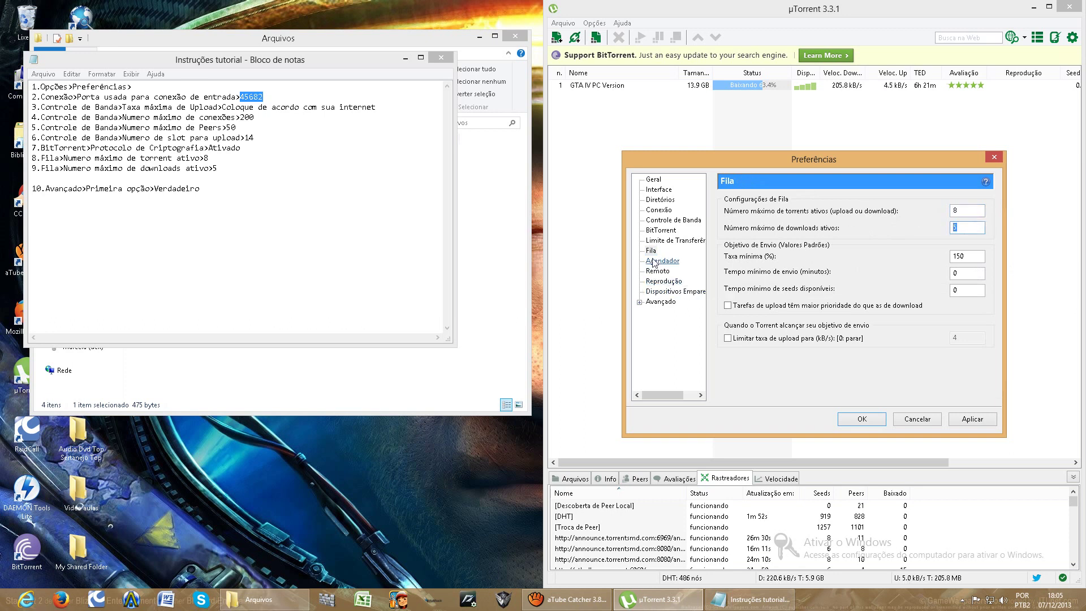
Set the advanced option bt.allow_same_ip to Verdadeiro and apply the preferences
{"action": "left_click", "coordinate": [653, 305]}
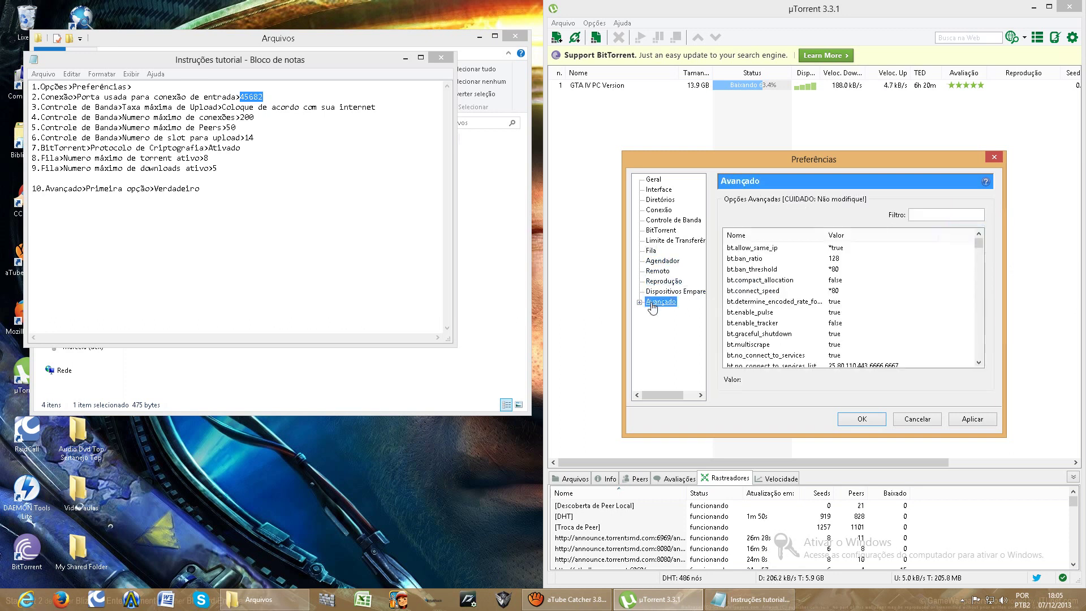
{"action": "left_click", "coordinate": [837, 249]}
{"action": "left_click", "coordinate": [842, 380]}
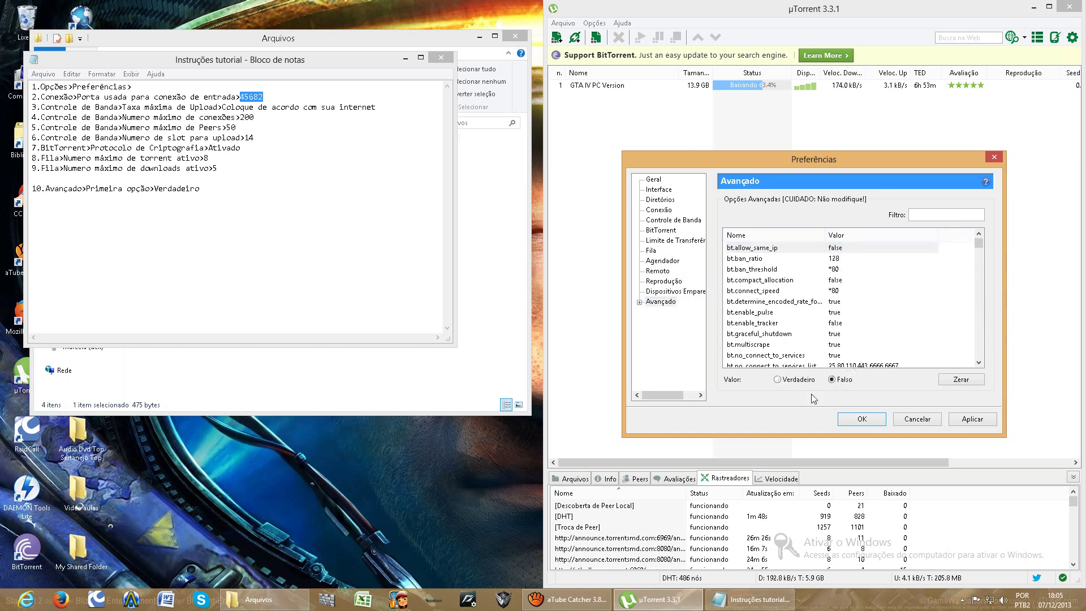
{"action": "left_click", "coordinate": [799, 379]}
{"action": "left_click", "coordinate": [974, 421]}
Replace the open instructions with the "Configurações extras" text file and filter the advanced options by bt.auto_dl_sample_average copied from it
{"action": "left_click", "coordinate": [436, 60]}
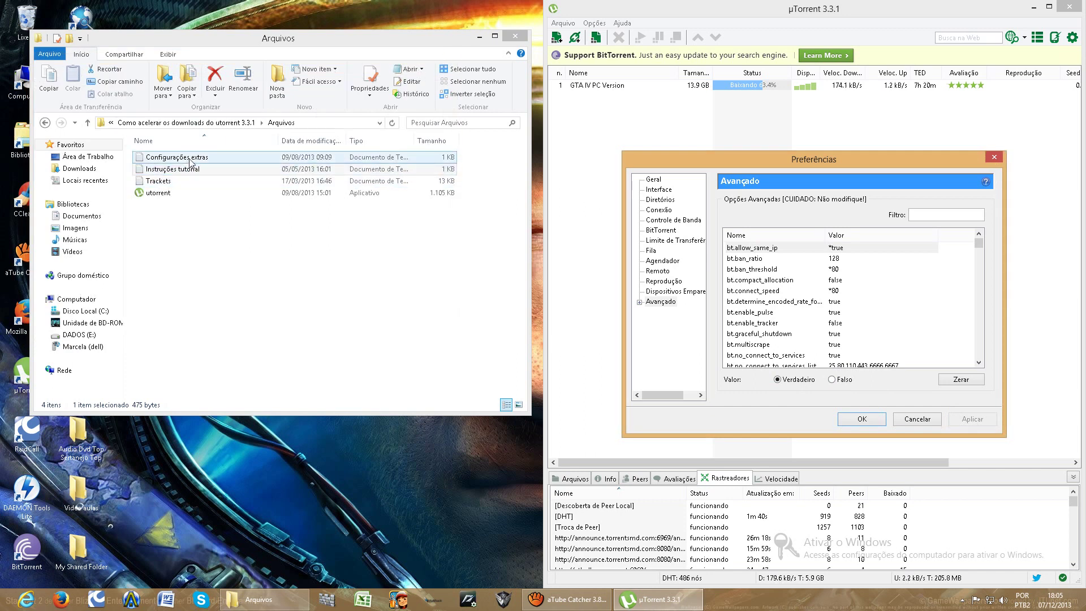
{"action": "double_click", "coordinate": [190, 163]}
{"action": "left_click_drag", "start_coordinate": [35, 107], "coordinate": [149, 107]}
{"action": "key", "text": "ctrl+c"}
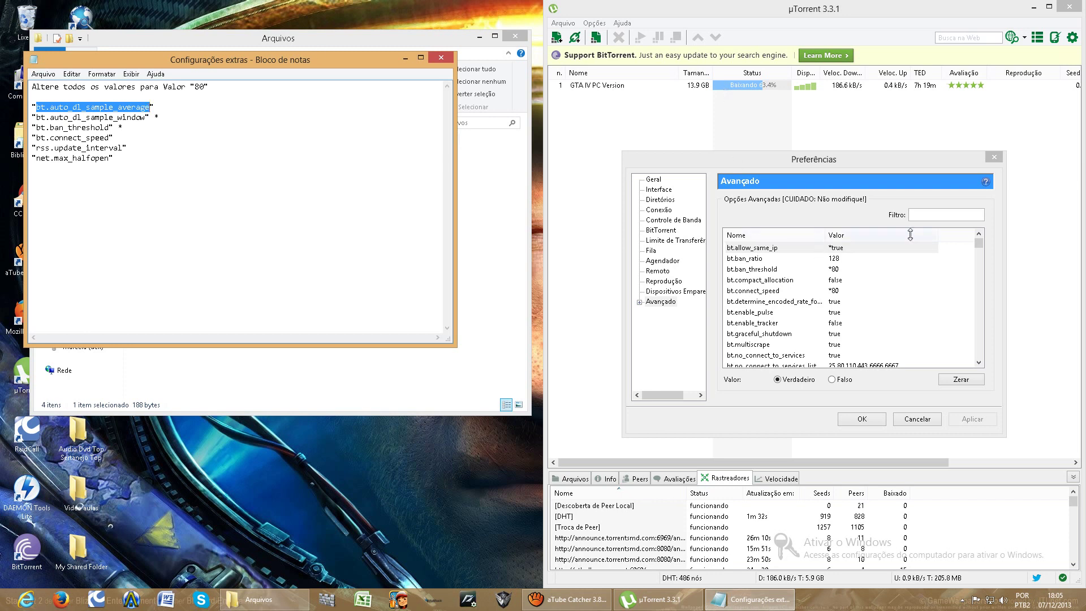
{"action": "left_click", "coordinate": [940, 213]}
{"action": "key", "text": "ctrl+v"}
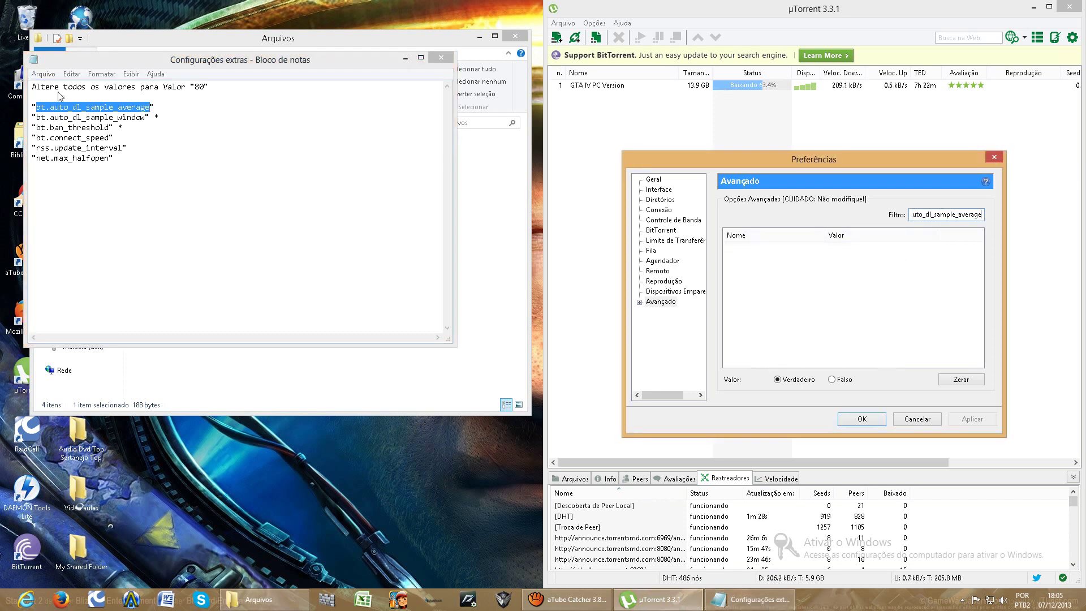
Filter the advanced options by bt.auto_dl_sample_window, copied from the extra settings notes
{"action": "left_click_drag", "start_coordinate": [36, 118], "coordinate": [146, 121]}
{"action": "key", "text": "ctrl+c"}
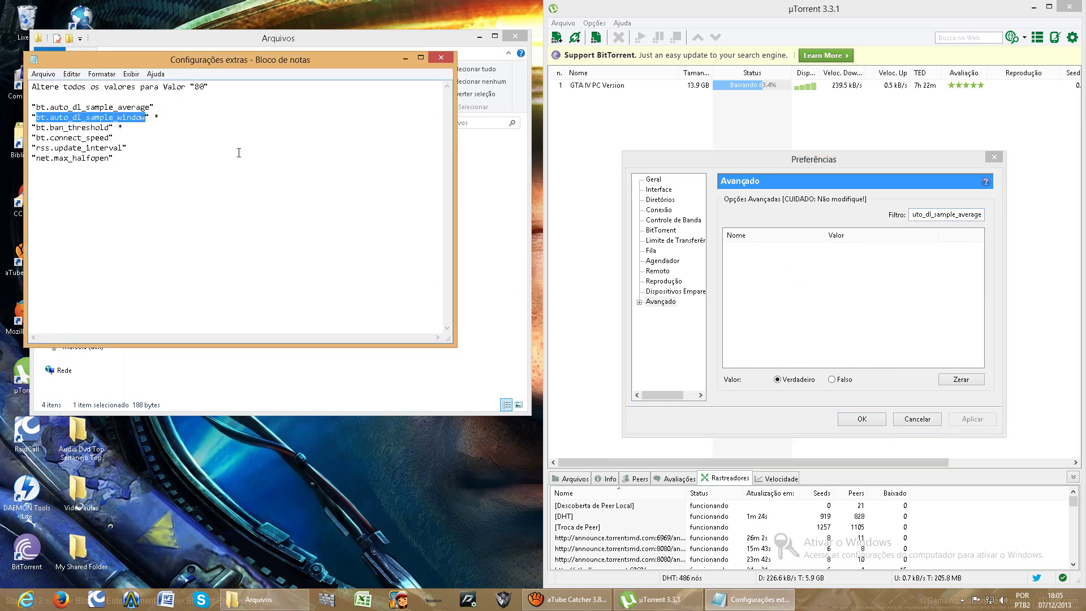
{"action": "left_click", "coordinate": [559, 211]}
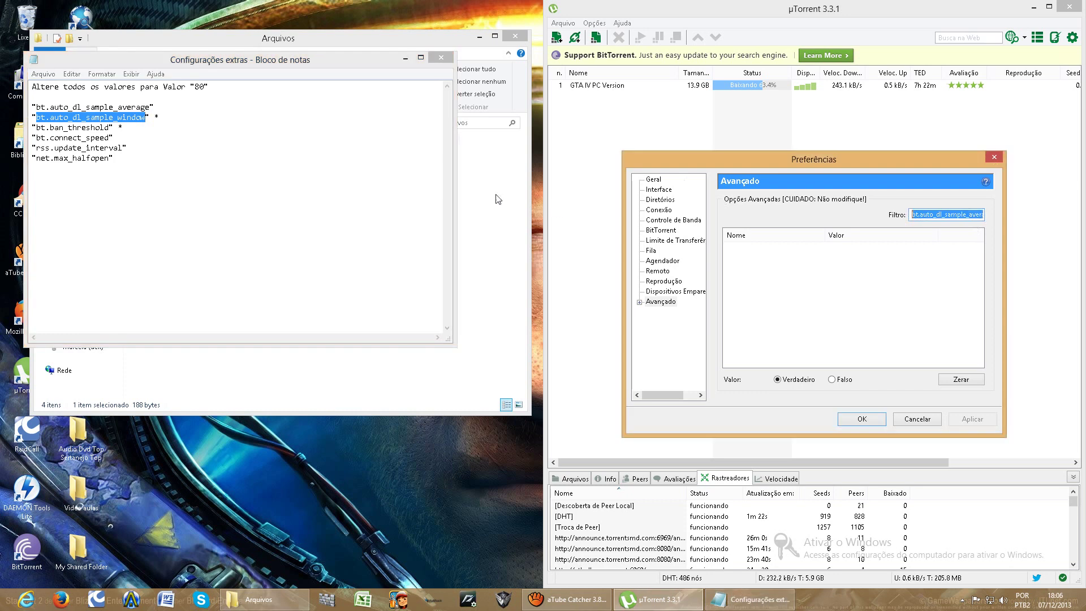
{"action": "key", "text": "ctrl+v"}
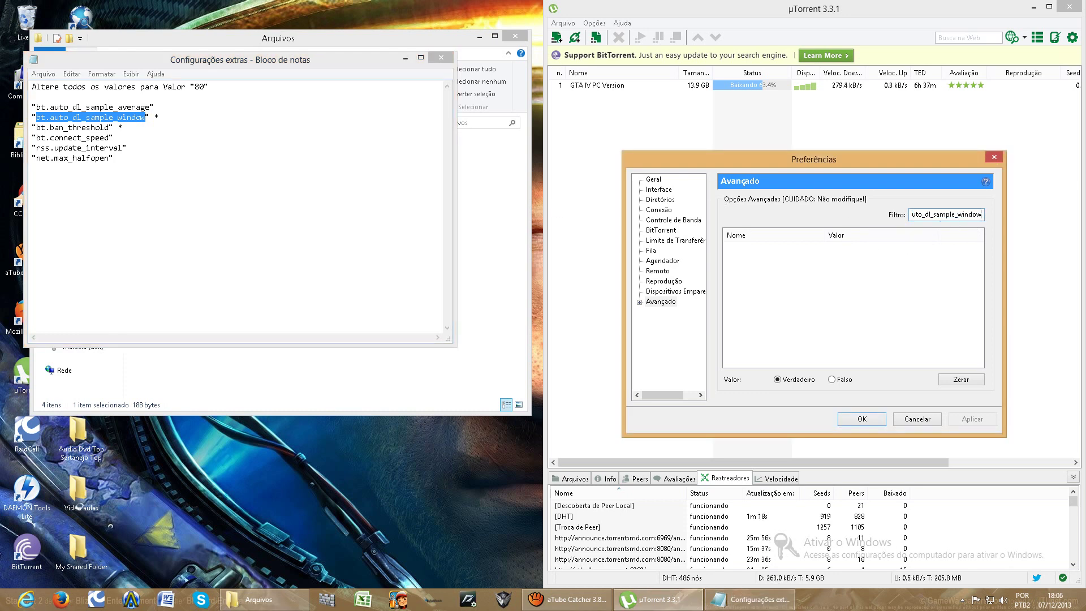
Find bt.ban_threshold in the advanced options using the name from the notes and set its value to 80
{"action": "left_click_drag", "start_coordinate": [38, 129], "coordinate": [110, 131]}
{"action": "key", "text": "ctrl+c"}
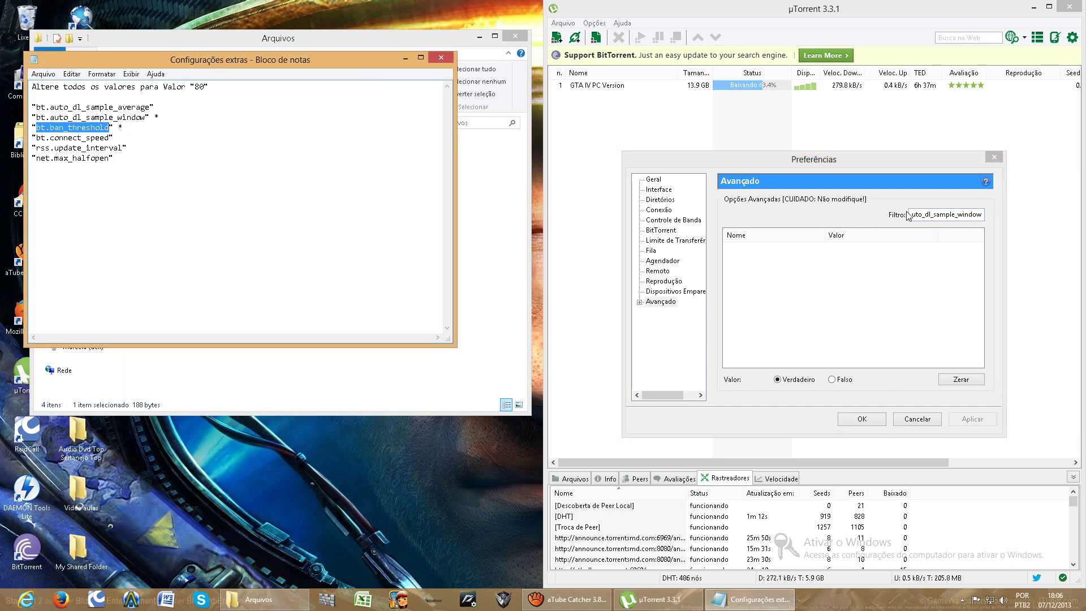
{"action": "left_click", "coordinate": [990, 221]}
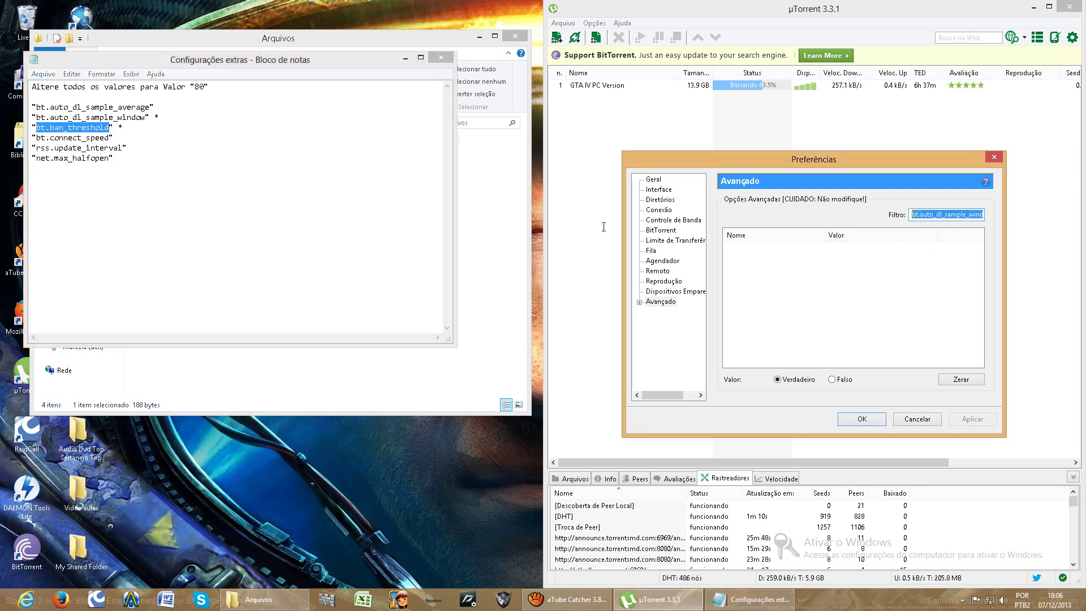
{"action": "key", "text": "ctrl+v"}
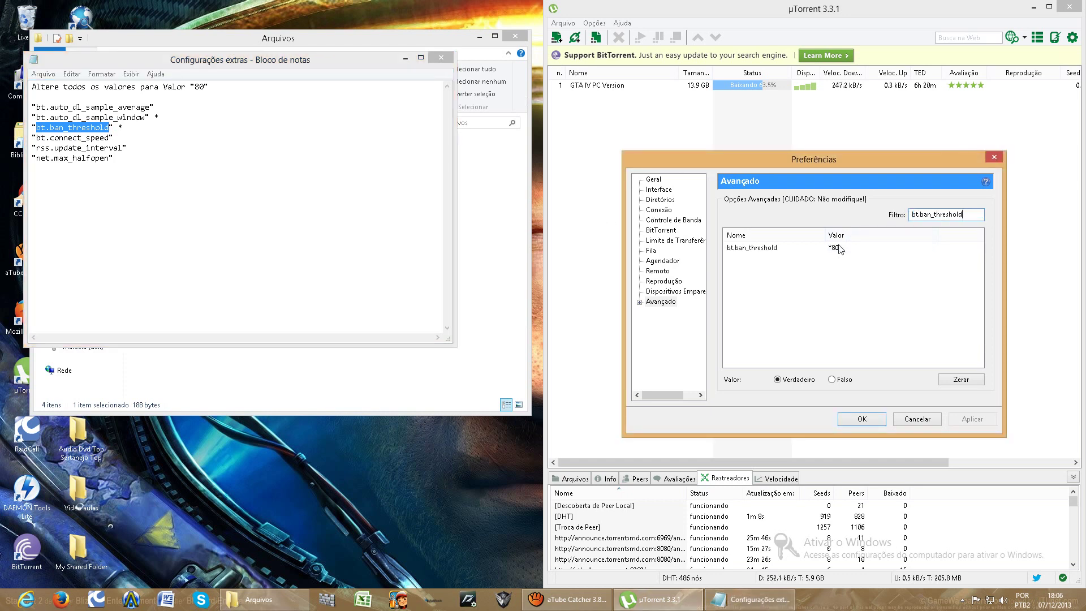
{"action": "left_click", "coordinate": [841, 248]}
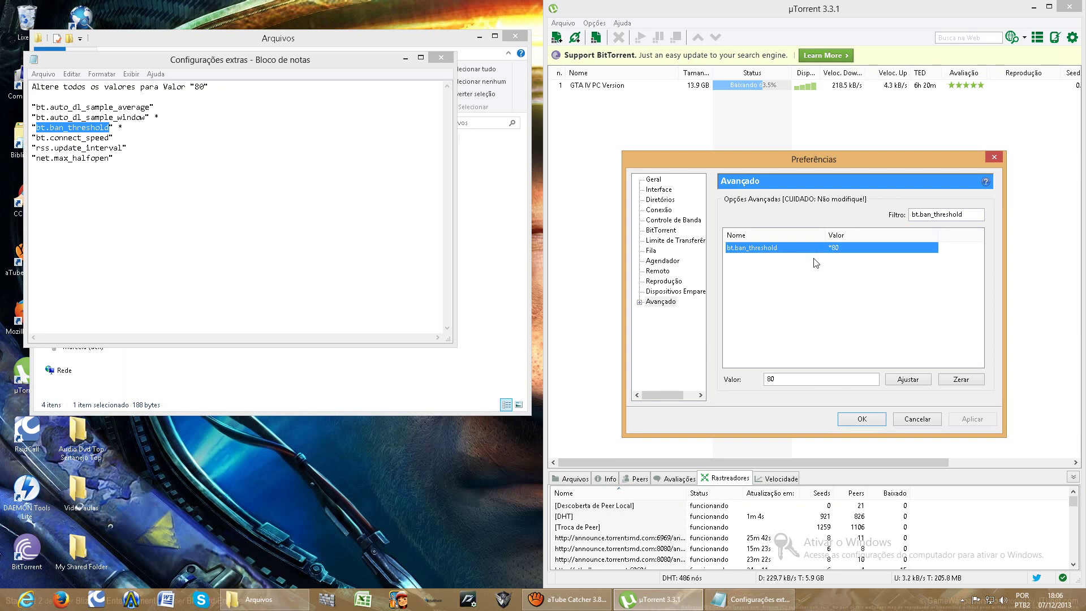
{"action": "left_click", "coordinate": [789, 378]}
{"action": "left_click_drag", "start_coordinate": [804, 384], "coordinate": [739, 397]}
{"action": "left_click", "coordinate": [917, 380]}
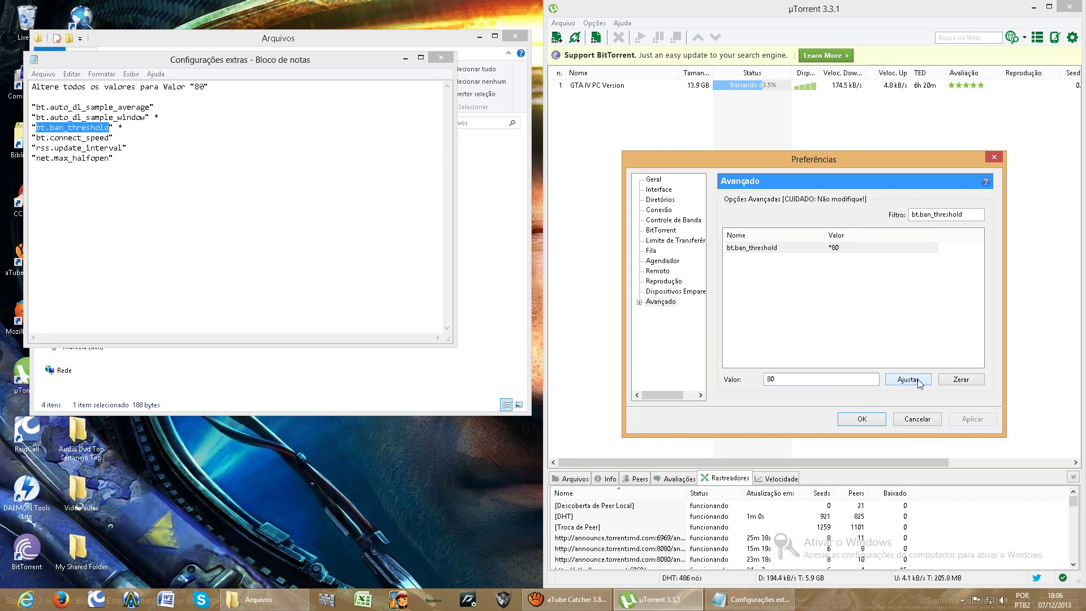
Find bt.connect_speed in the advanced options using the name from the notes and set its value to 80
{"action": "left_click_drag", "start_coordinate": [35, 137], "coordinate": [110, 136]}
{"action": "right_click", "coordinate": [106, 137]}
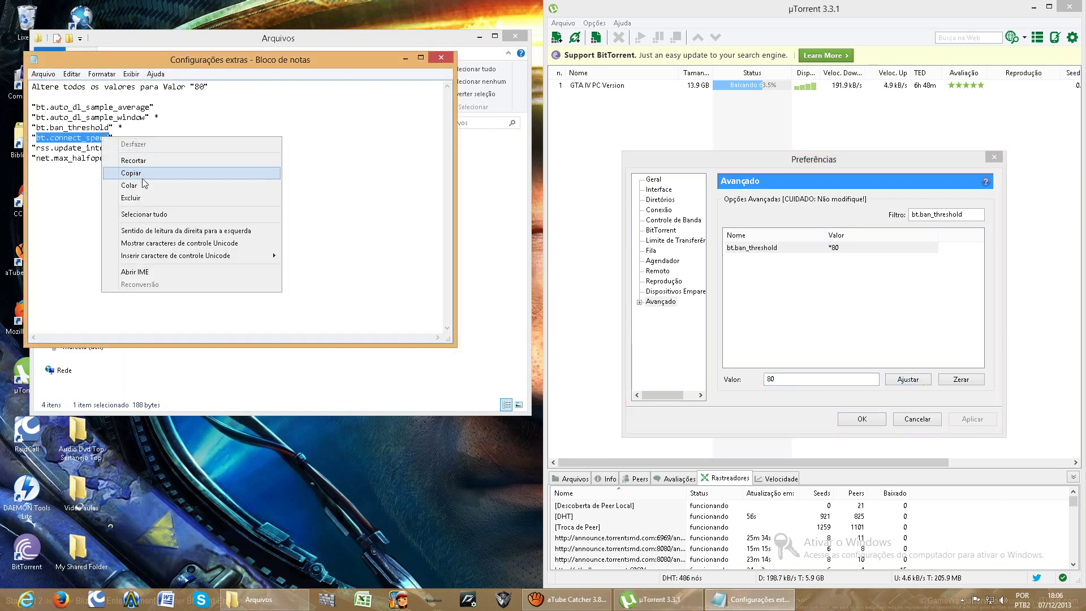
{"action": "left_click", "coordinate": [144, 176]}
{"action": "double_click", "coordinate": [970, 213]}
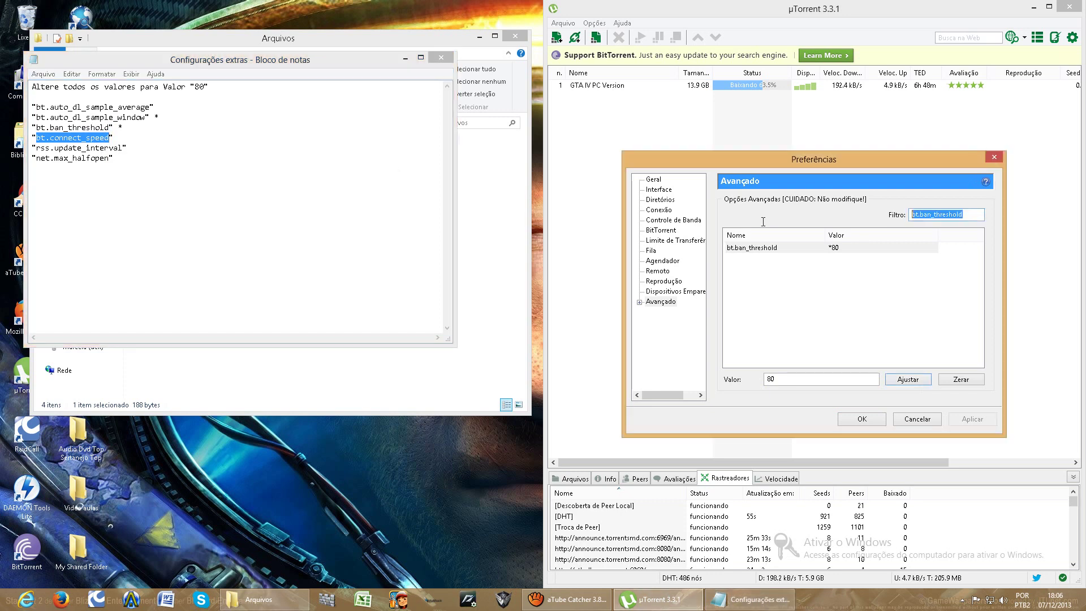
{"action": "right_click", "coordinate": [968, 213]}
{"action": "left_click", "coordinate": [933, 261]}
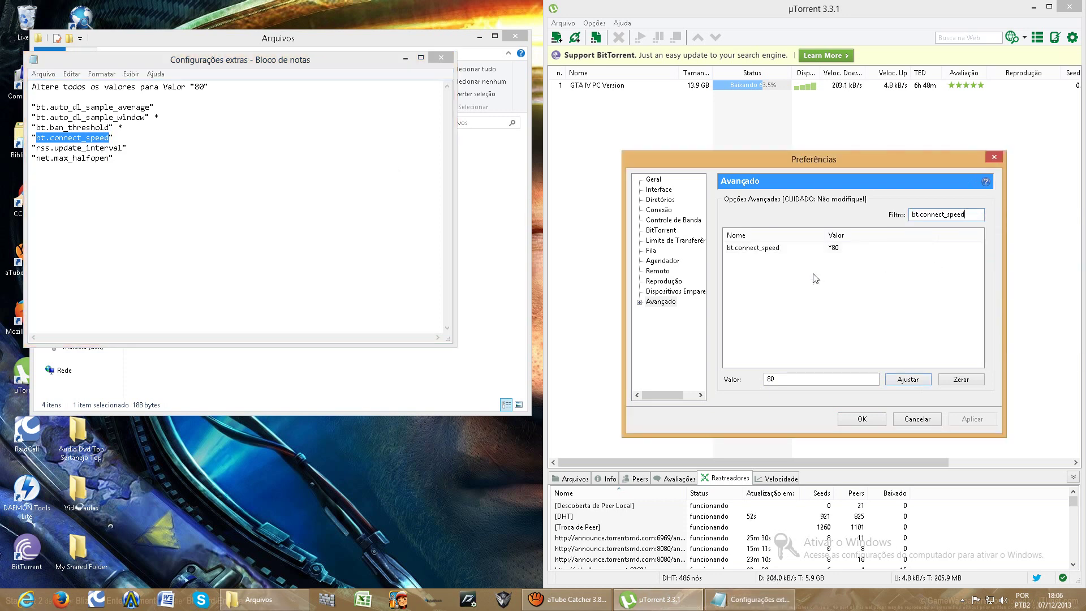
{"action": "left_click", "coordinate": [833, 252]}
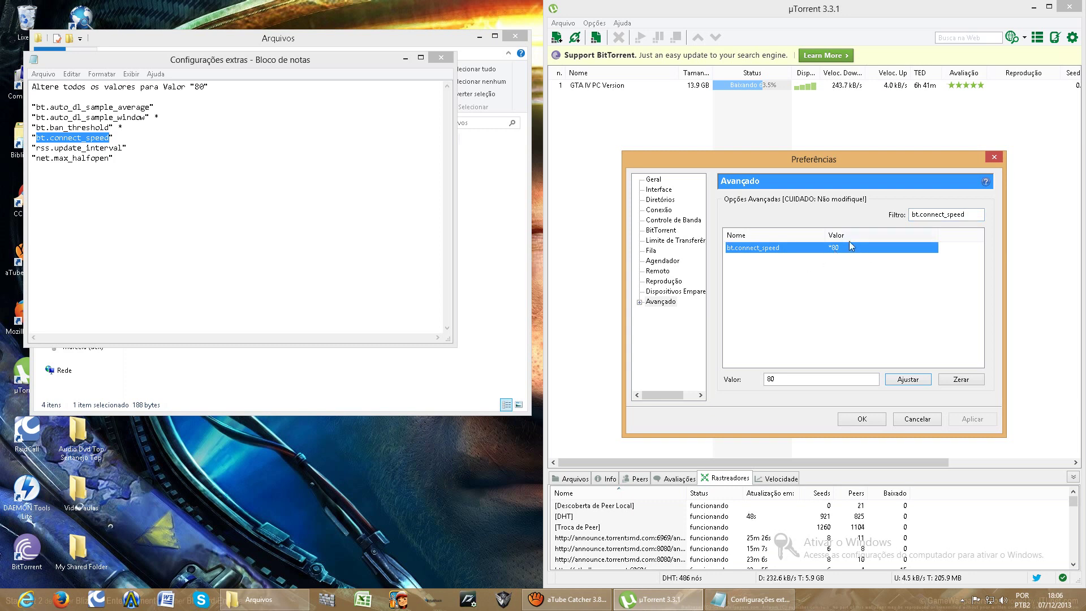
{"action": "double_click", "coordinate": [769, 378]}
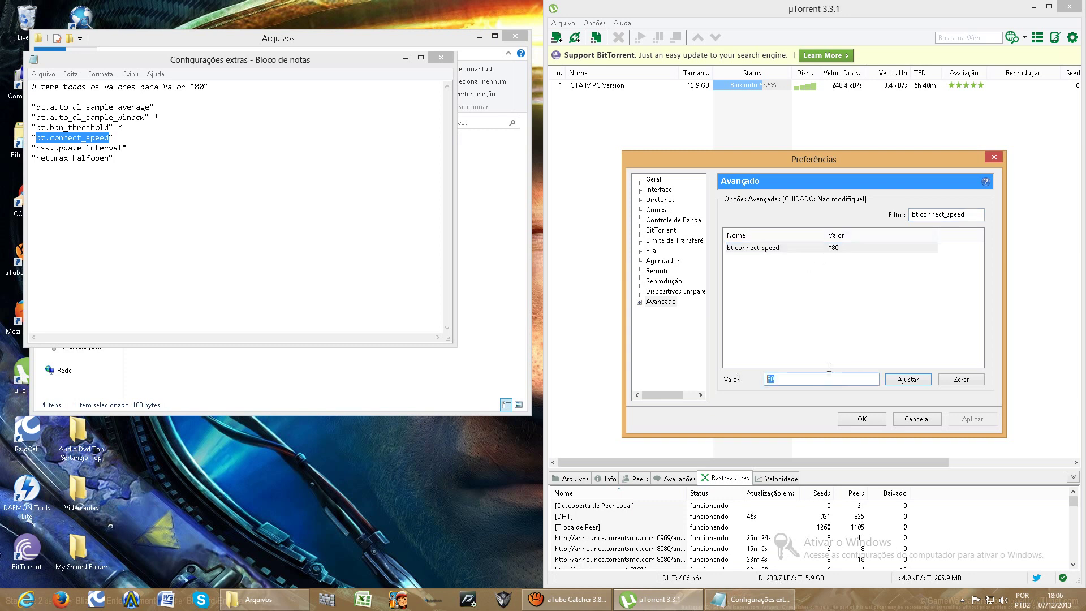
{"action": "left_click", "coordinate": [910, 383]}
Find rss.update_interval in the advanced options using the name from the notes and apply the value 80
{"action": "left_click_drag", "start_coordinate": [36, 149], "coordinate": [120, 152]}
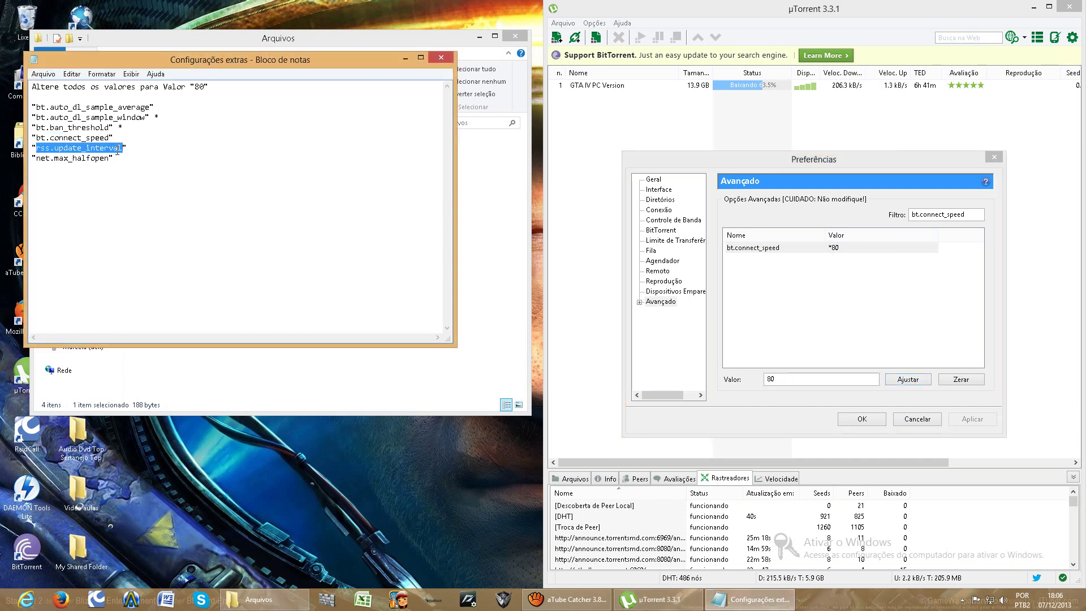
{"action": "right_click", "coordinate": [120, 151]}
{"action": "left_click", "coordinate": [151, 190]}
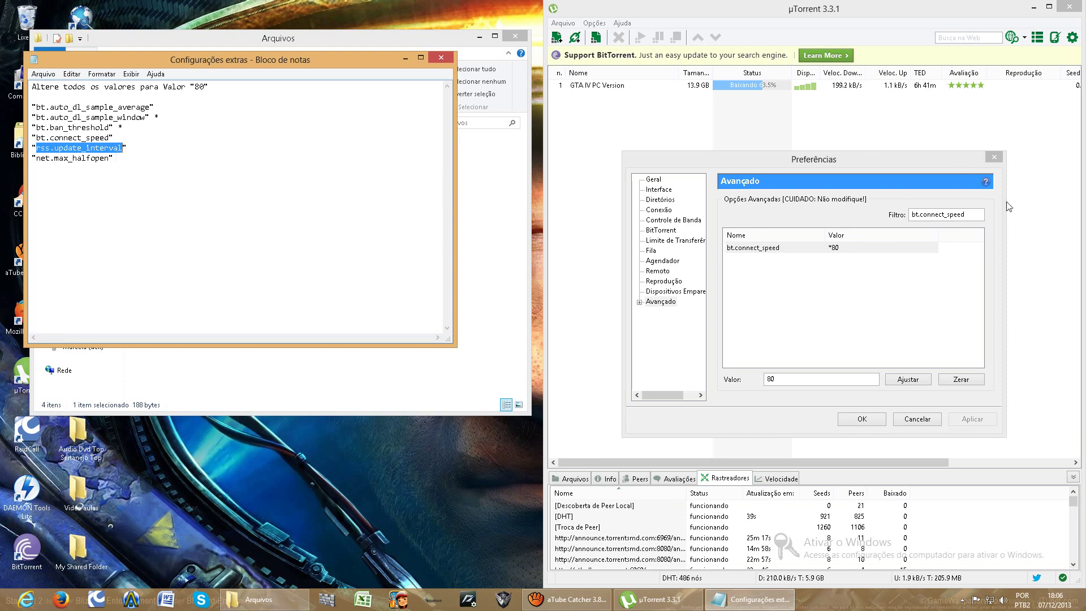
{"action": "left_click", "coordinate": [977, 214]}
{"action": "left_click_drag", "start_coordinate": [978, 214], "coordinate": [850, 217]}
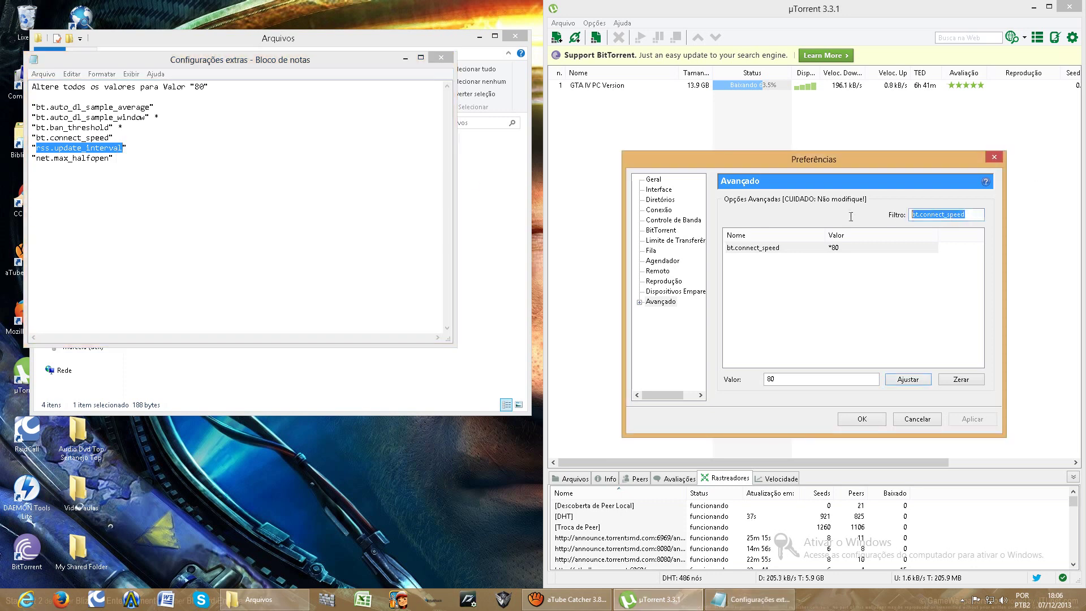
{"action": "right_click", "coordinate": [963, 207]}
{"action": "left_click", "coordinate": [966, 262]}
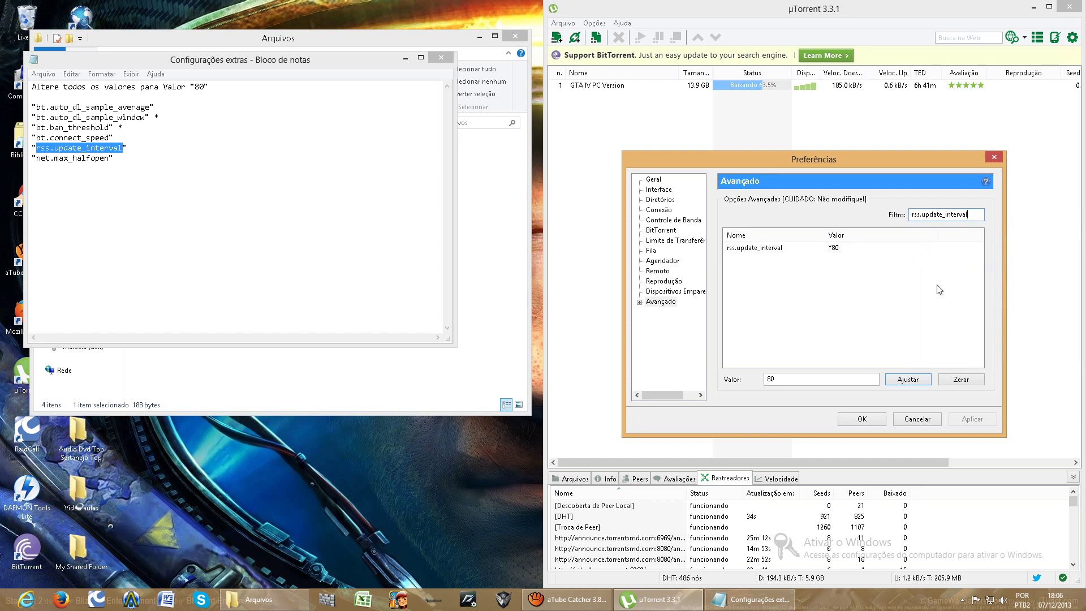
{"action": "left_click", "coordinate": [905, 379]}
Replace the advanced options filter with net.max_halfopen, copied from the extra settings notes
{"action": "left_click_drag", "start_coordinate": [37, 159], "coordinate": [108, 164]}
{"action": "right_click", "coordinate": [99, 161]}
{"action": "left_click", "coordinate": [122, 193]}
{"action": "double_click", "coordinate": [949, 214]}
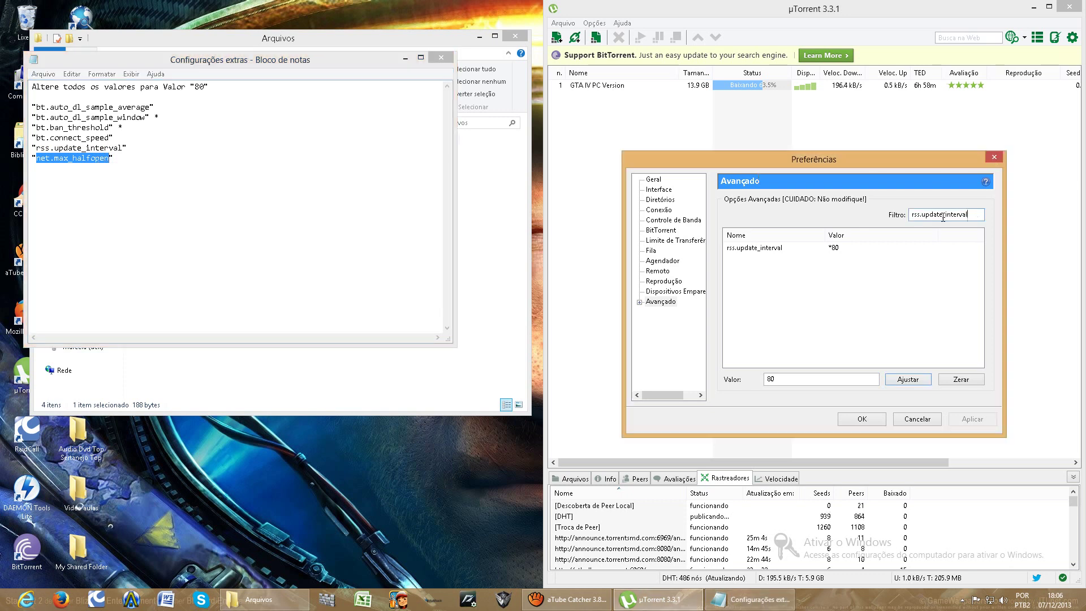
{"action": "right_click", "coordinate": [976, 221]}
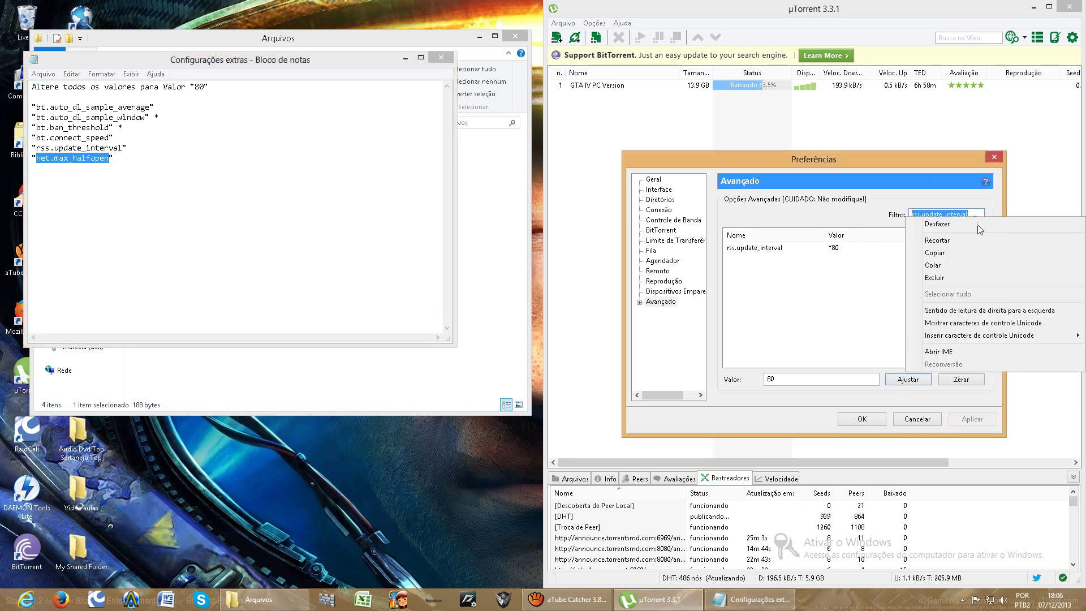
{"action": "left_click", "coordinate": [951, 257]}
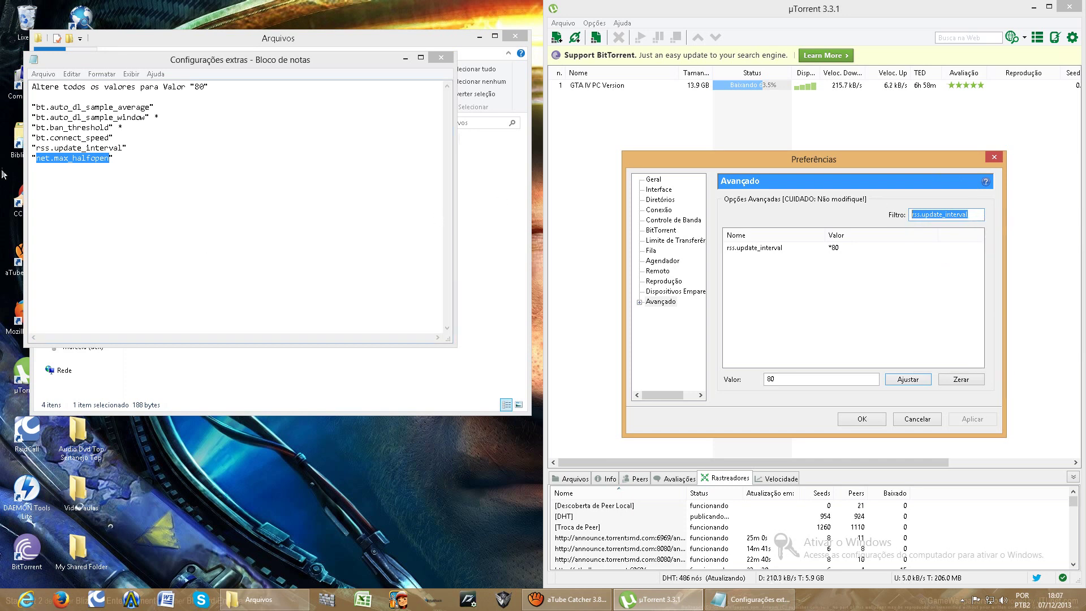
{"action": "right_click", "coordinate": [77, 158]}
{"action": "left_click", "coordinate": [123, 192]}
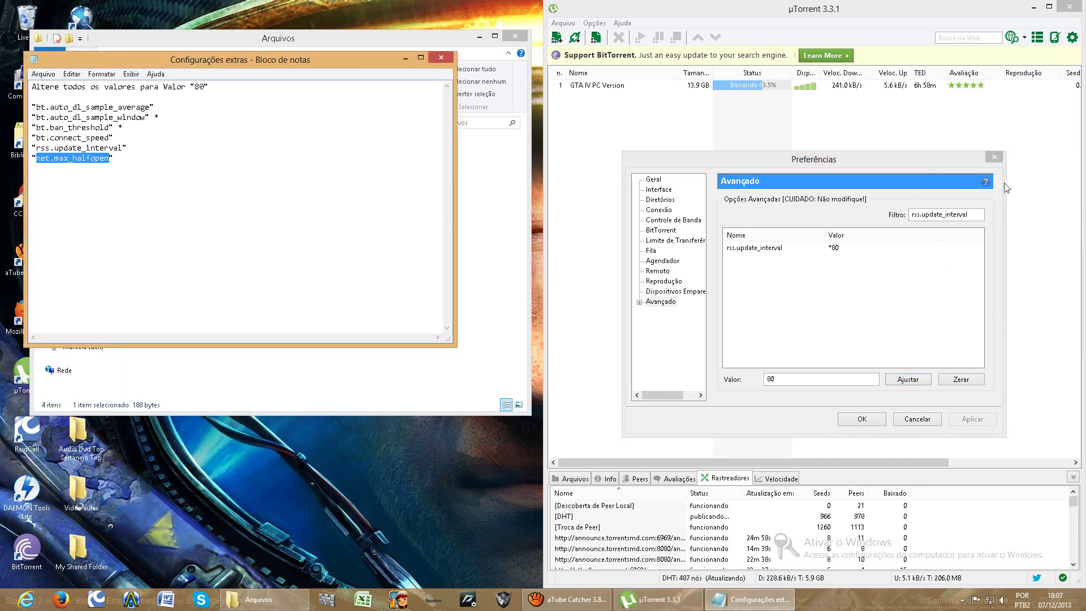
{"action": "left_click_drag", "start_coordinate": [984, 218], "coordinate": [911, 216]}
{"action": "right_click", "coordinate": [973, 221]}
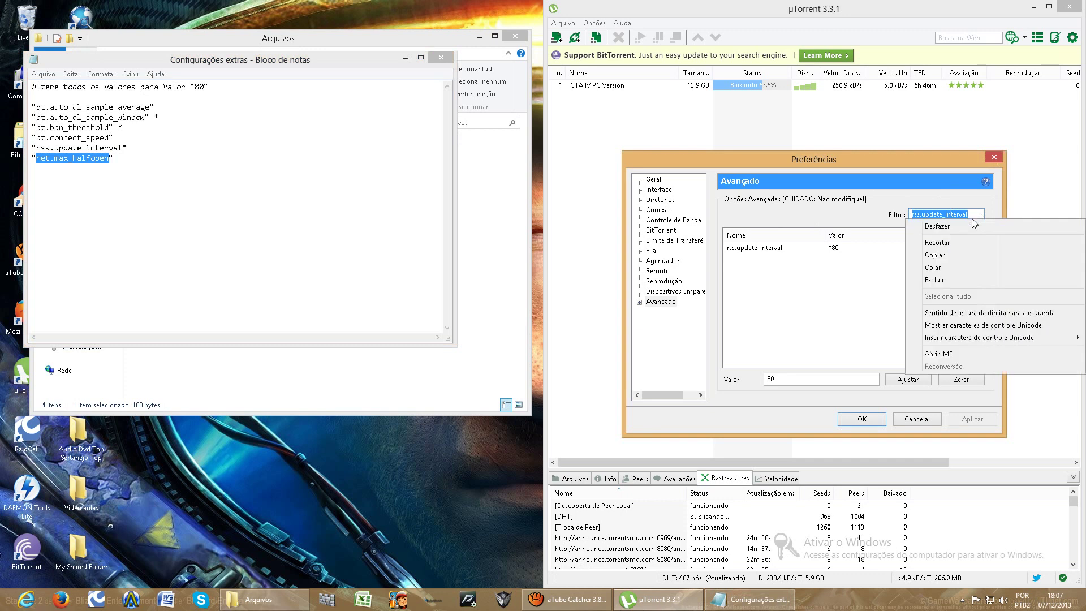
{"action": "left_click", "coordinate": [953, 267]}
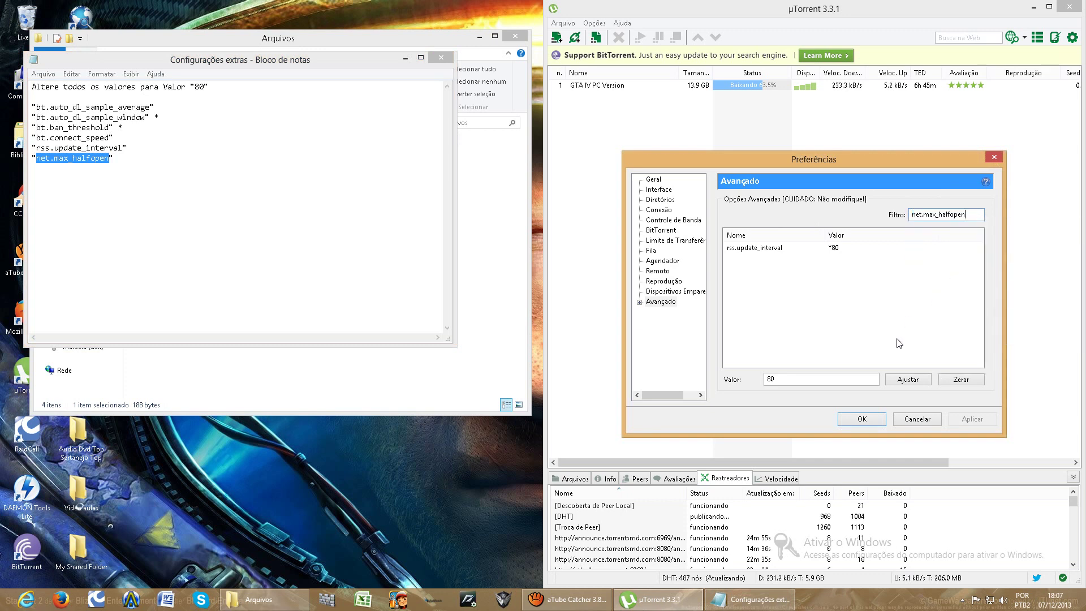
Apply the value 80 for the filtered advanced option and confirm the preferences
{"action": "double_click", "coordinate": [831, 379]}
{"action": "left_click", "coordinate": [907, 379]}
{"action": "left_click", "coordinate": [861, 418]}
Close the extra settings notes and open the "Trackets" text file from the Arquivos folder
{"action": "left_click", "coordinate": [434, 56]}
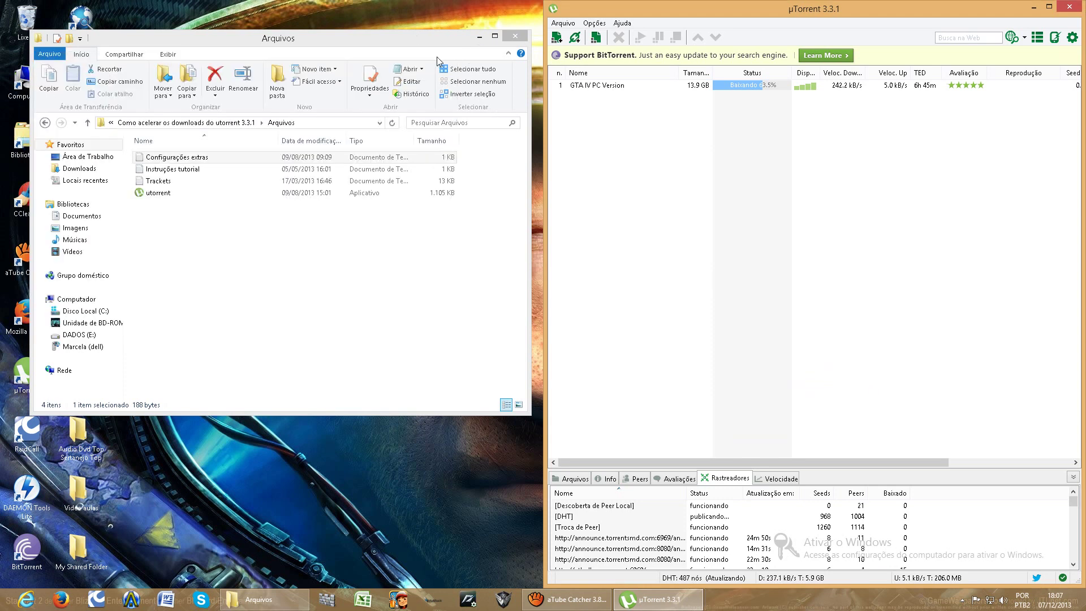
{"action": "double_click", "coordinate": [172, 182]}
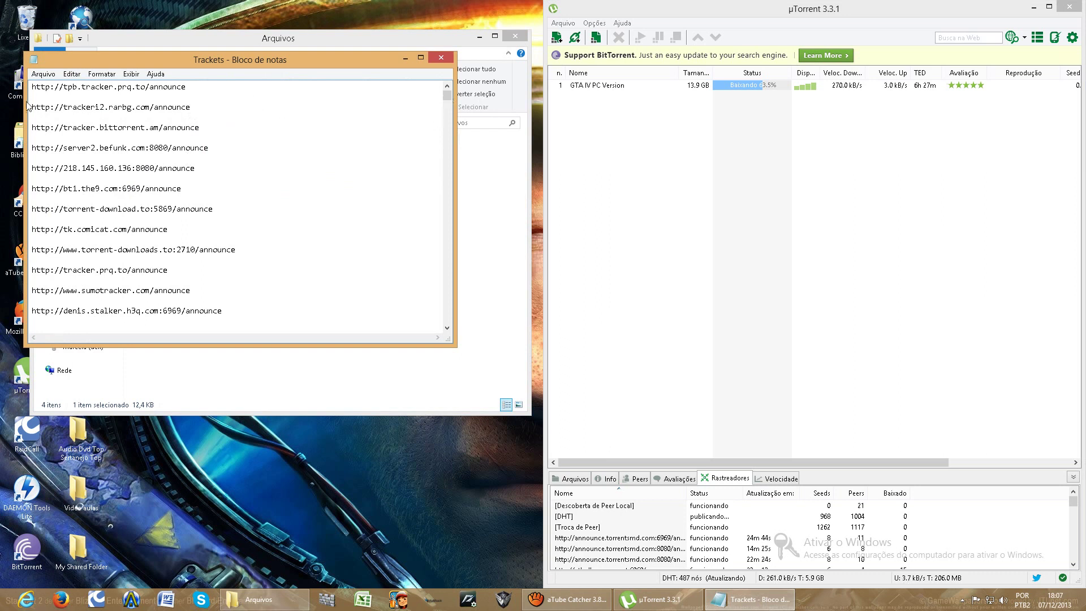
Set the bandwidth allocation of the GTA IV PC Version torrent to Alta
{"action": "right_click", "coordinate": [707, 89]}
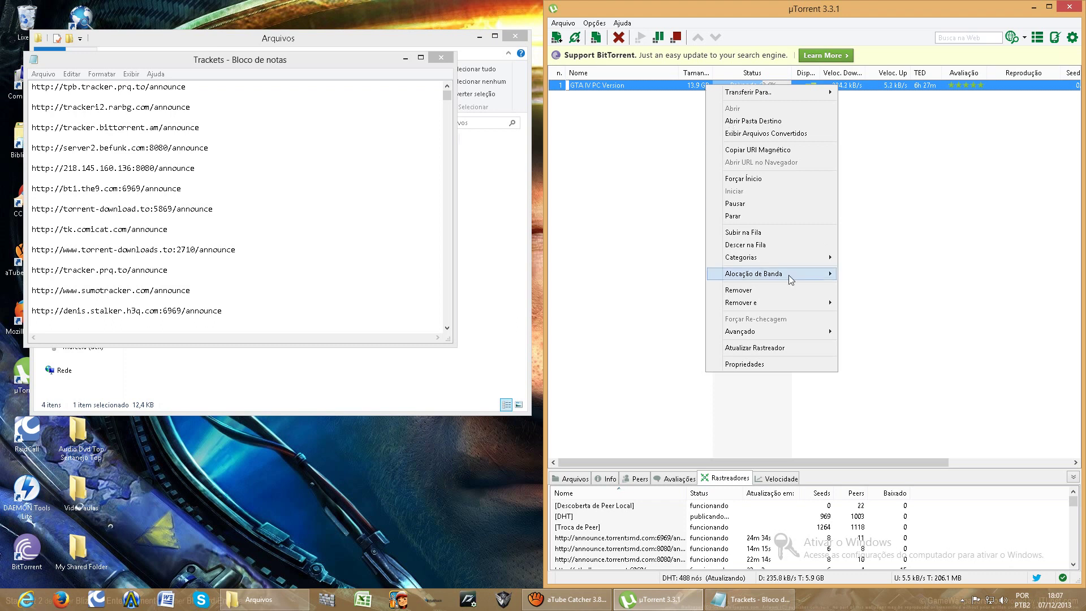
{"action": "mouse_move", "coordinate": [779, 277]}
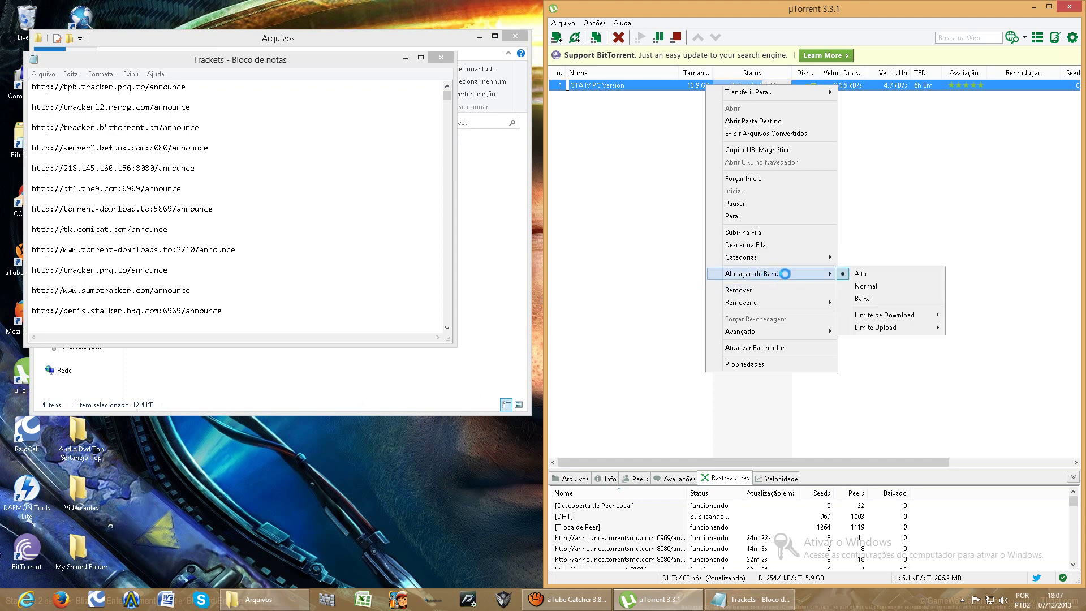
{"action": "left_click", "coordinate": [857, 274]}
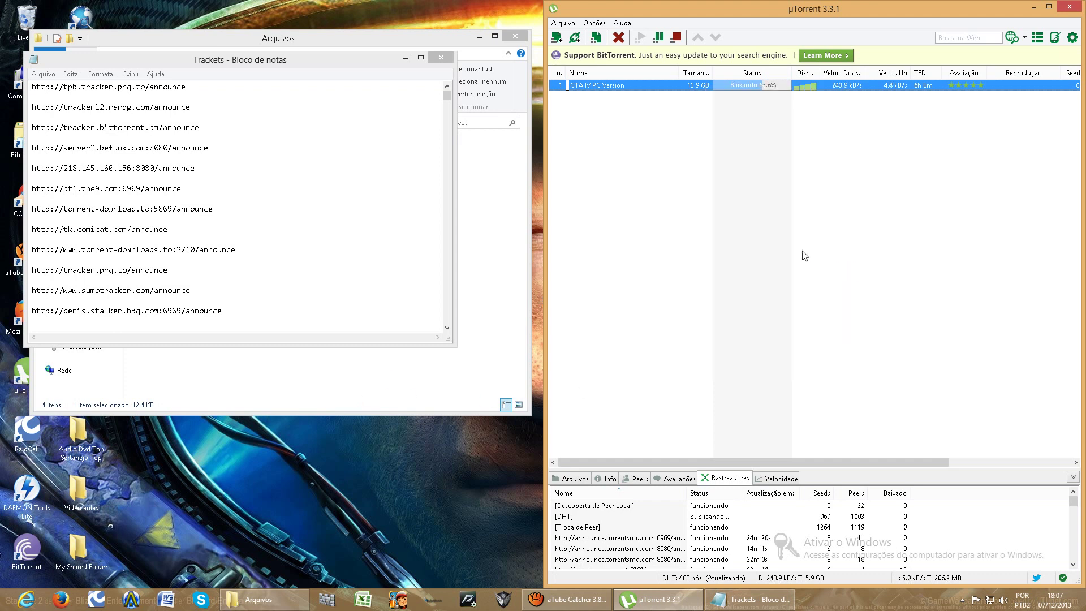
Review the GTA IV PC Version torrent's tracker list alongside the addresses in the Trackets file, and confirm its properties
{"action": "double_click", "coordinate": [686, 87]}
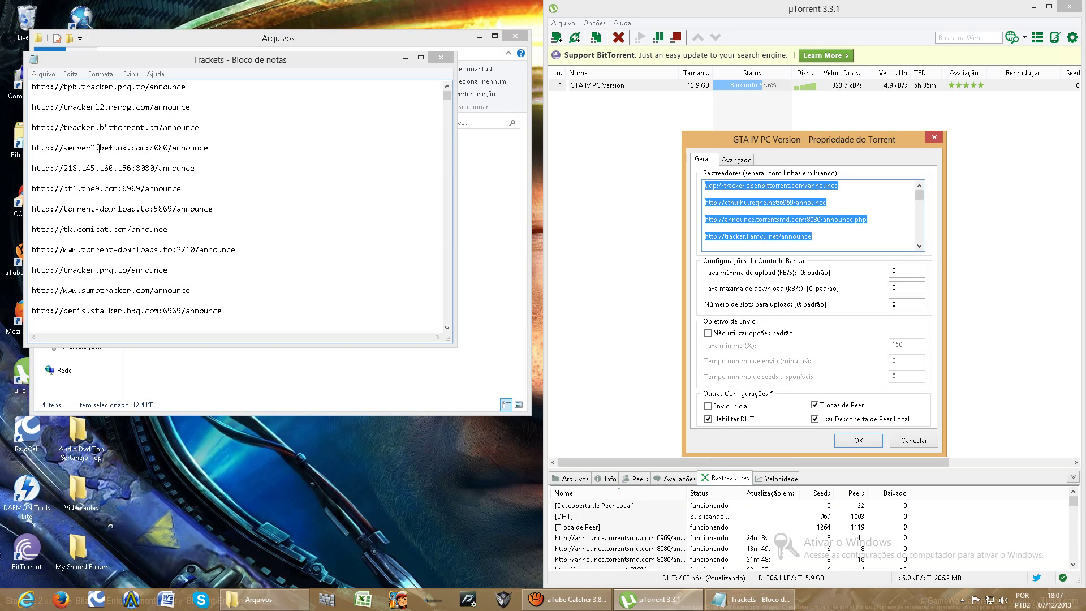
{"action": "left_click_drag", "start_coordinate": [249, 149], "coordinate": [32, 147]}
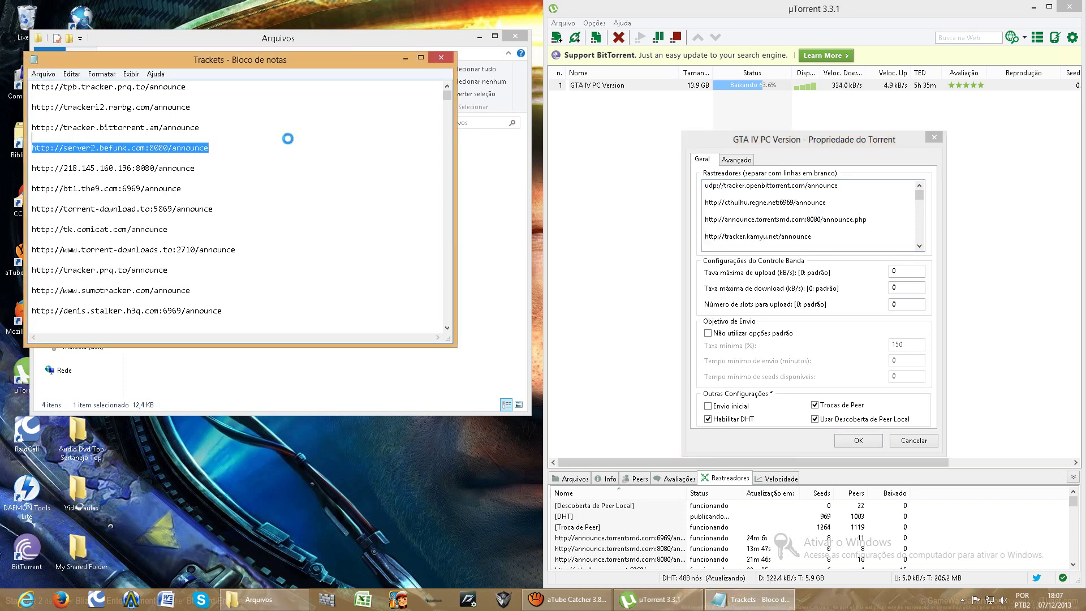
{"action": "left_click", "coordinate": [843, 202]}
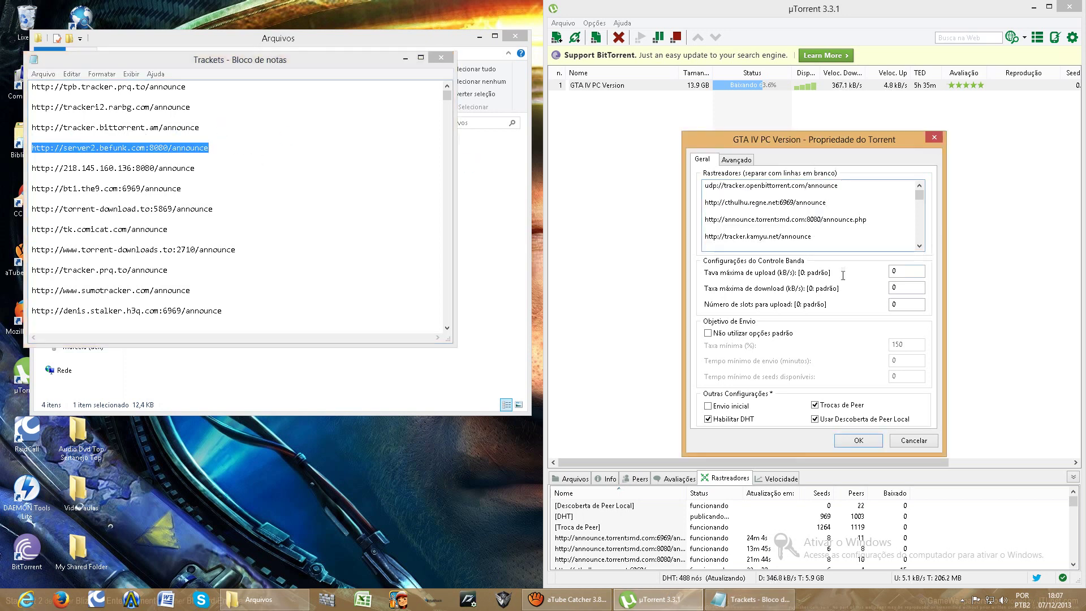
{"action": "left_click", "coordinate": [869, 442]}
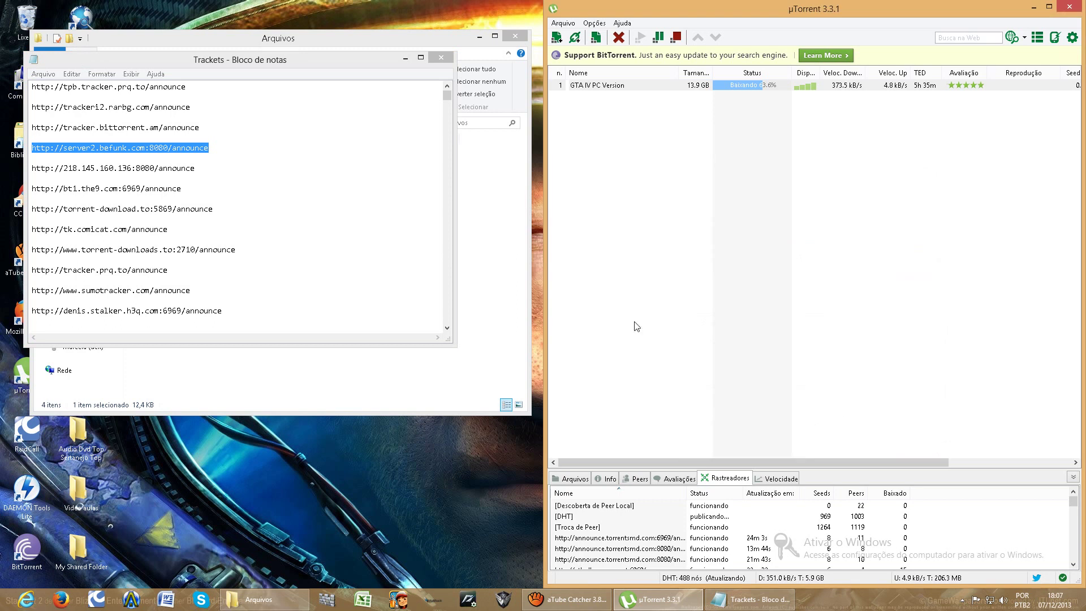
Close the Trackets text file and the Arquivos folder window
{"action": "left_click", "coordinate": [441, 57]}
{"action": "left_click", "coordinate": [514, 35]}
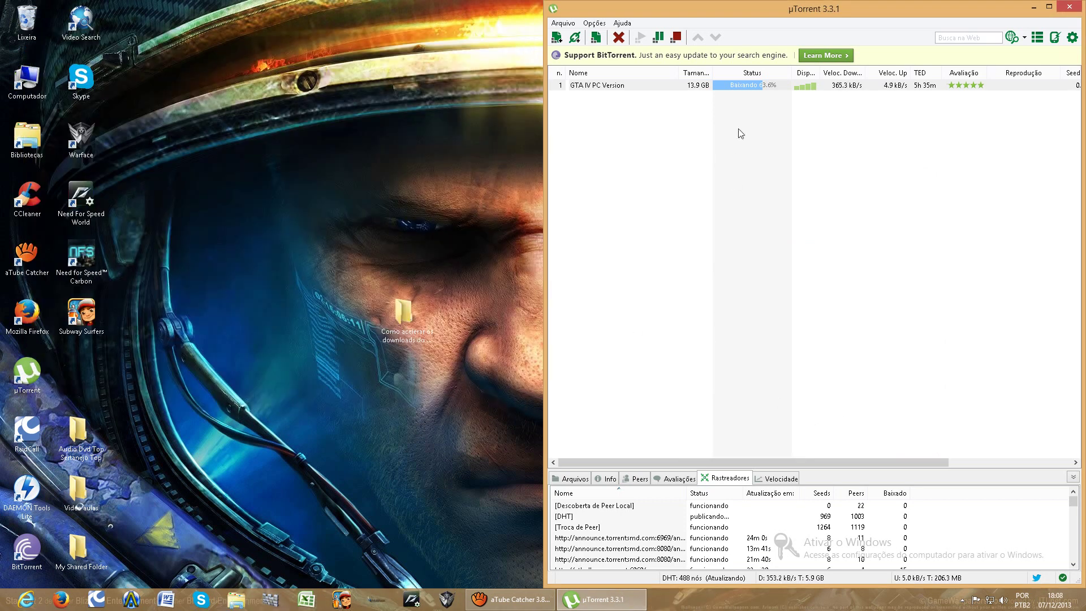
Examine the torrent's full tracker list in a maximized window, and restore the window size
{"action": "left_click", "coordinate": [1049, 6]}
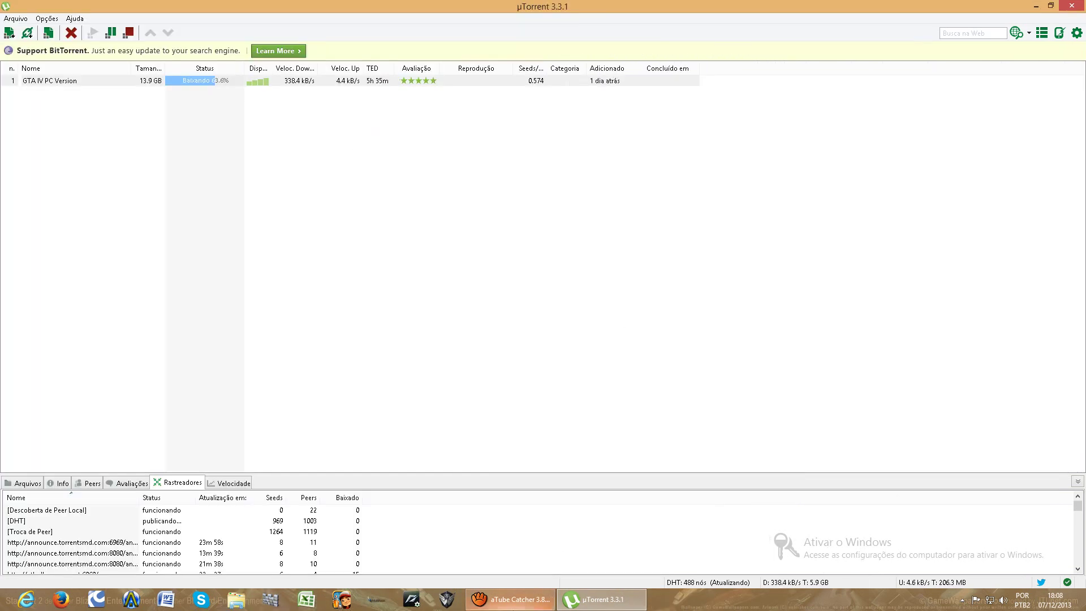
{"action": "scroll", "coordinate": [453, 551], "scroll_direction": "down", "scroll_amount": 3}
{"action": "scroll", "coordinate": [244, 545], "scroll_direction": "down", "scroll_amount": 5}
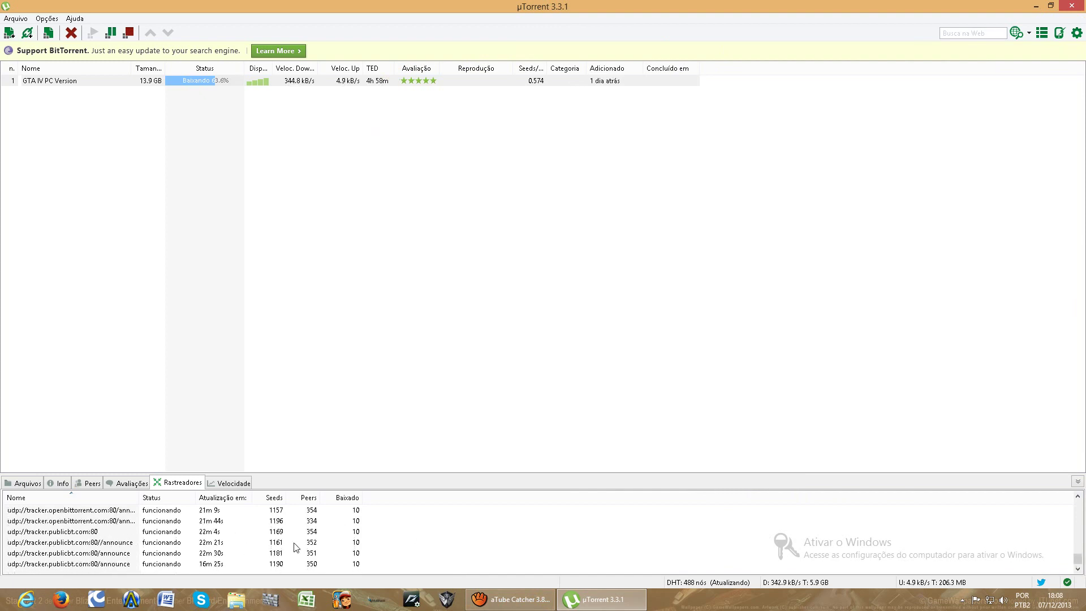
{"action": "scroll", "coordinate": [295, 546], "scroll_direction": "up", "scroll_amount": 5}
{"action": "scroll", "coordinate": [220, 543], "scroll_direction": "down", "scroll_amount": 3}
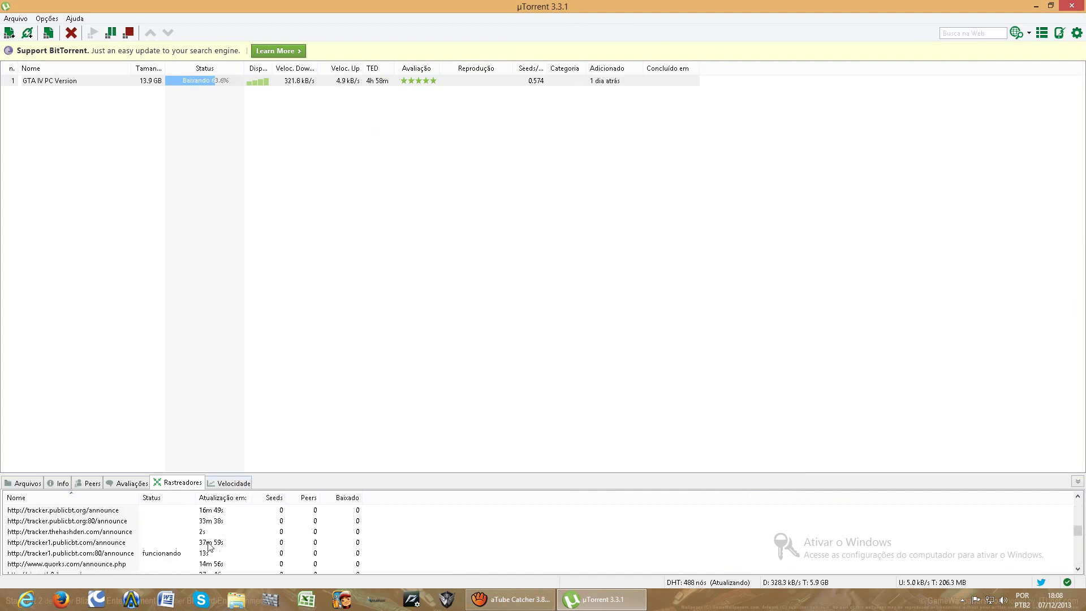
{"action": "scroll", "coordinate": [199, 538], "scroll_direction": "up", "scroll_amount": 5}
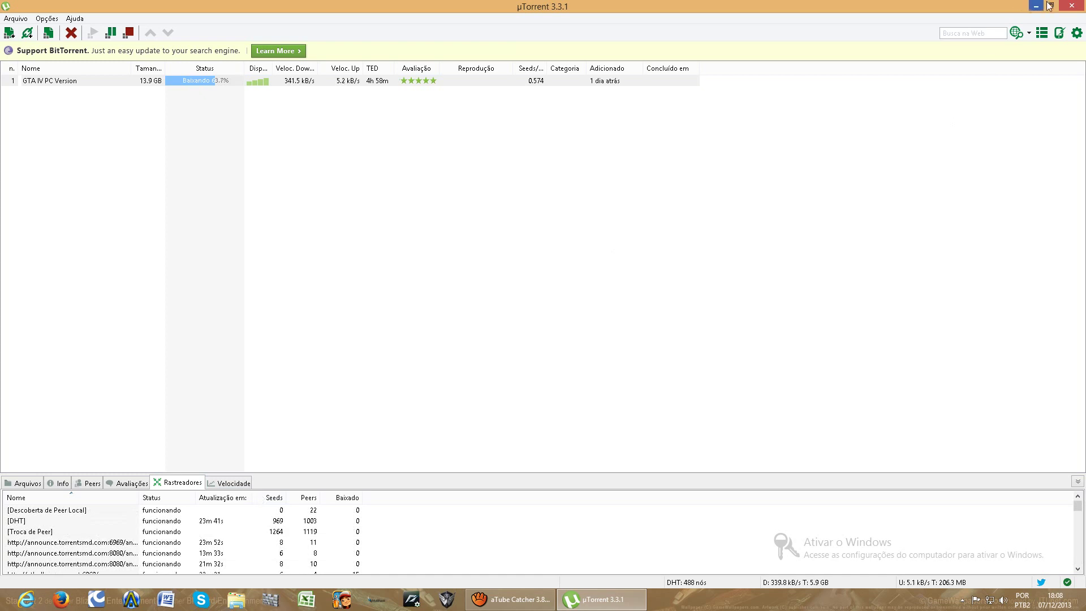
{"action": "left_click", "coordinate": [1050, 6]}
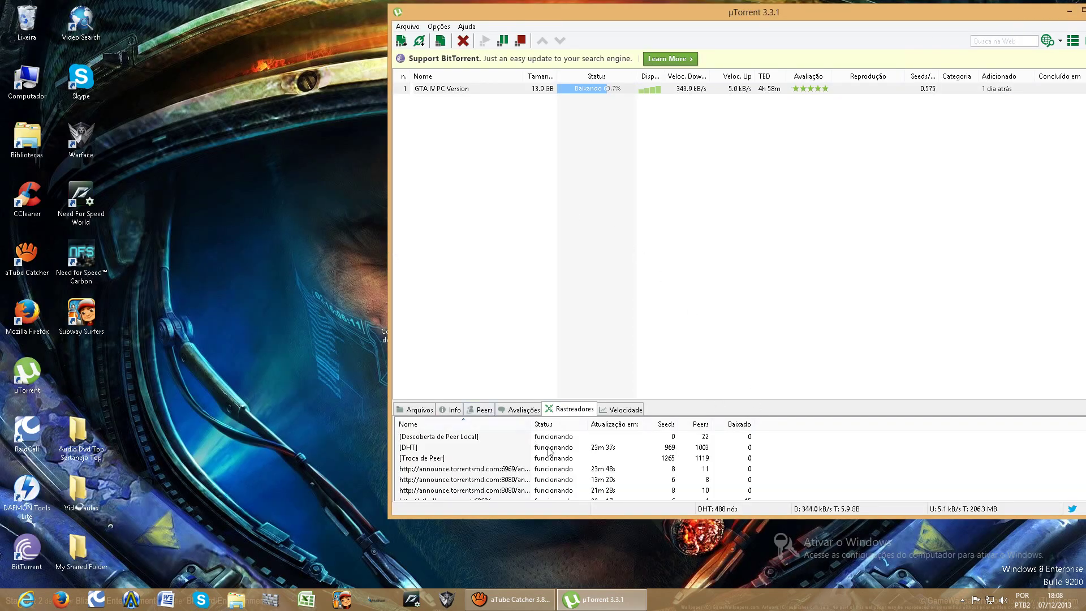
Examine the status of the individual trackers and the options for updating or removing them, leaving the list unmodified
{"action": "right_click", "coordinate": [556, 430]}
{"action": "right_click", "coordinate": [546, 440]}
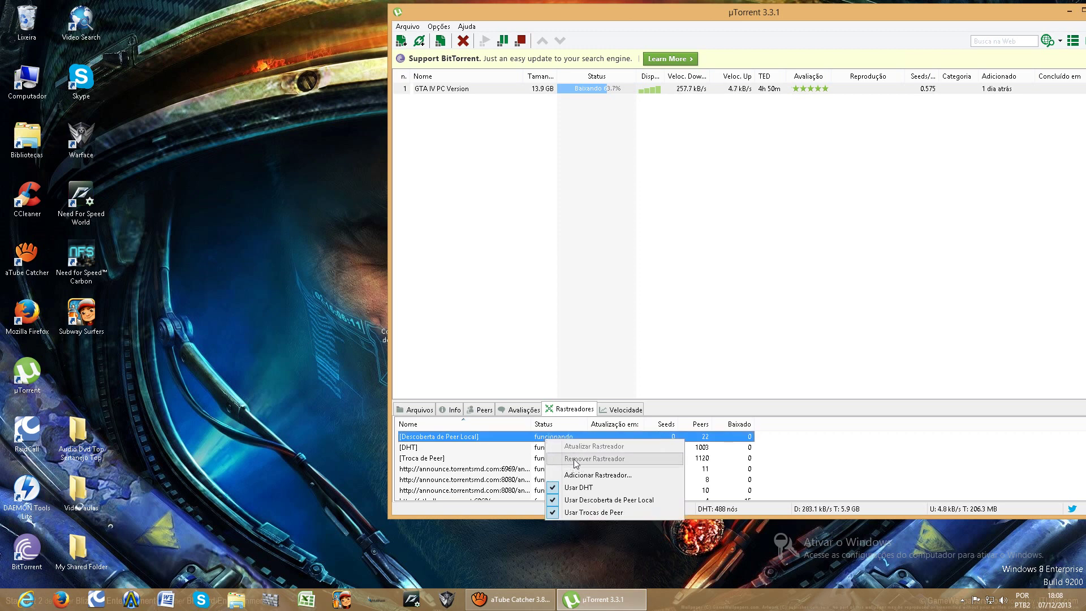
{"action": "left_click", "coordinate": [425, 459]}
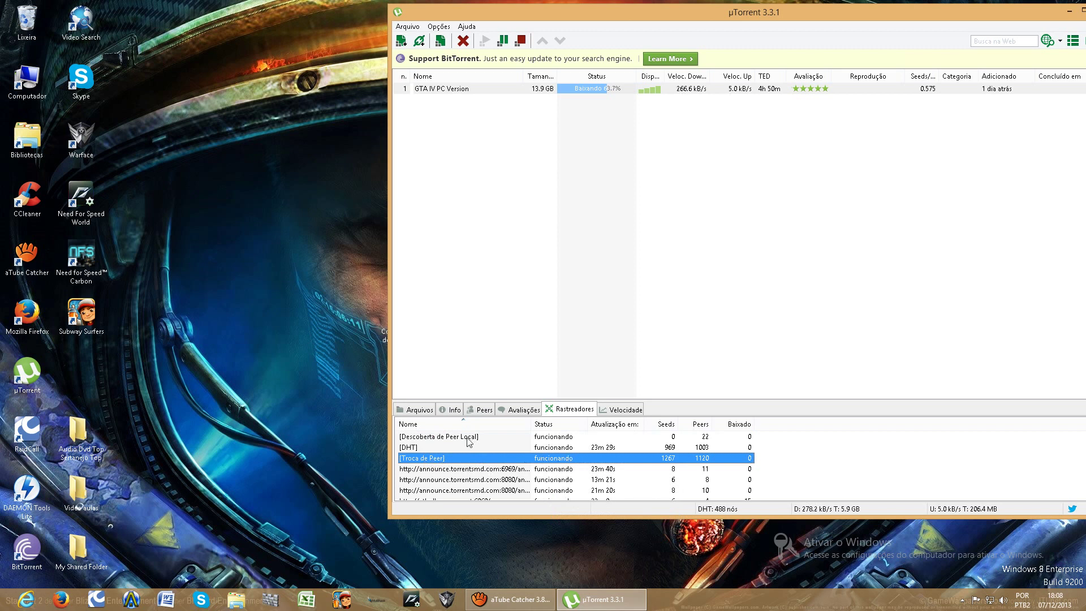
{"action": "right_click", "coordinate": [461, 470]}
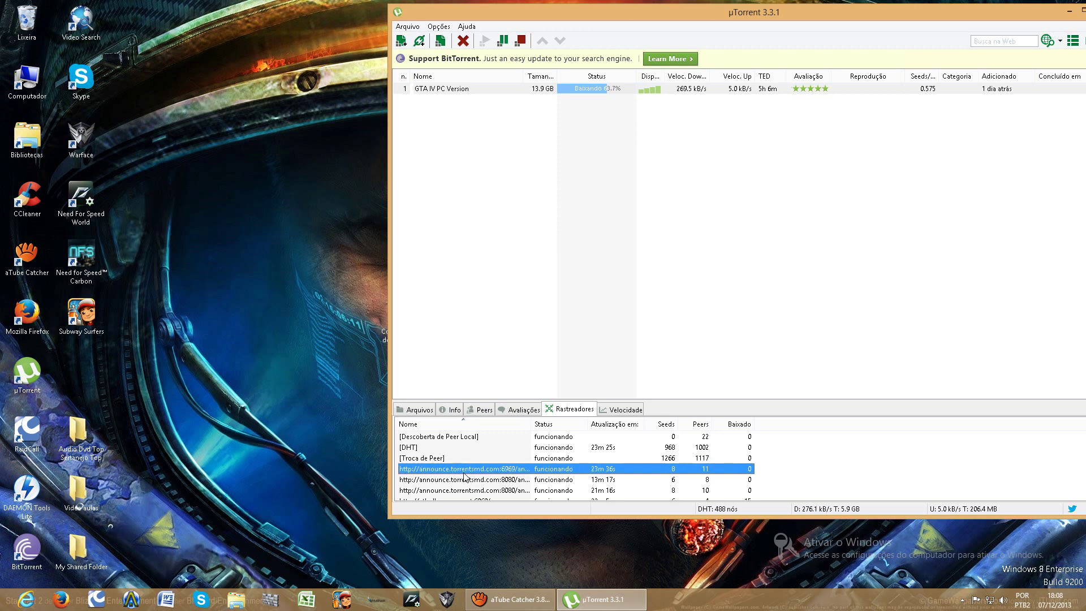
{"action": "left_click", "coordinate": [836, 472]}
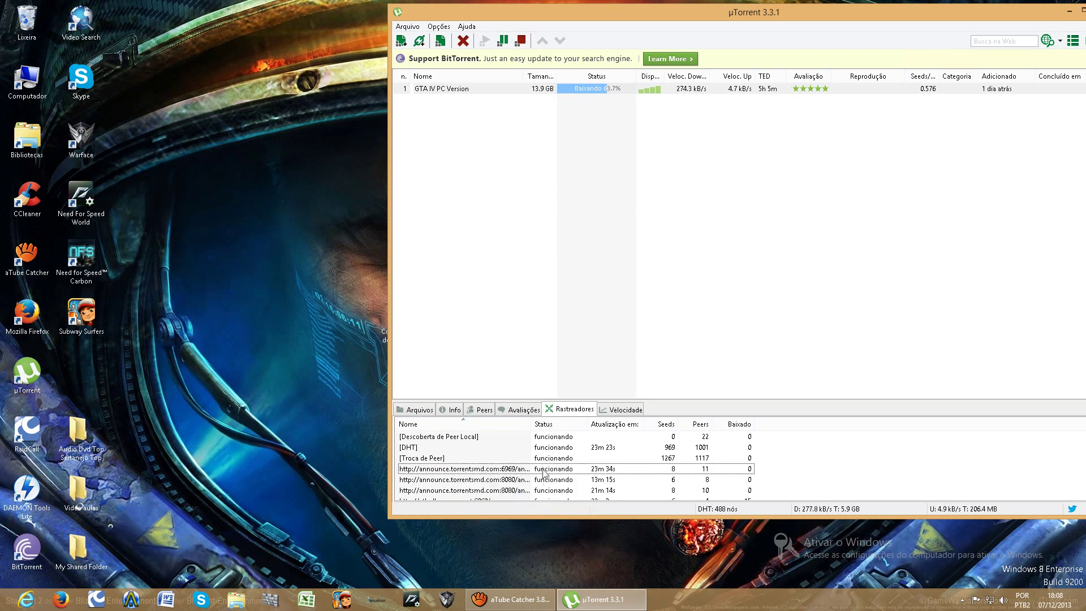
{"action": "scroll", "coordinate": [543, 472], "scroll_direction": "down", "scroll_amount": 3}
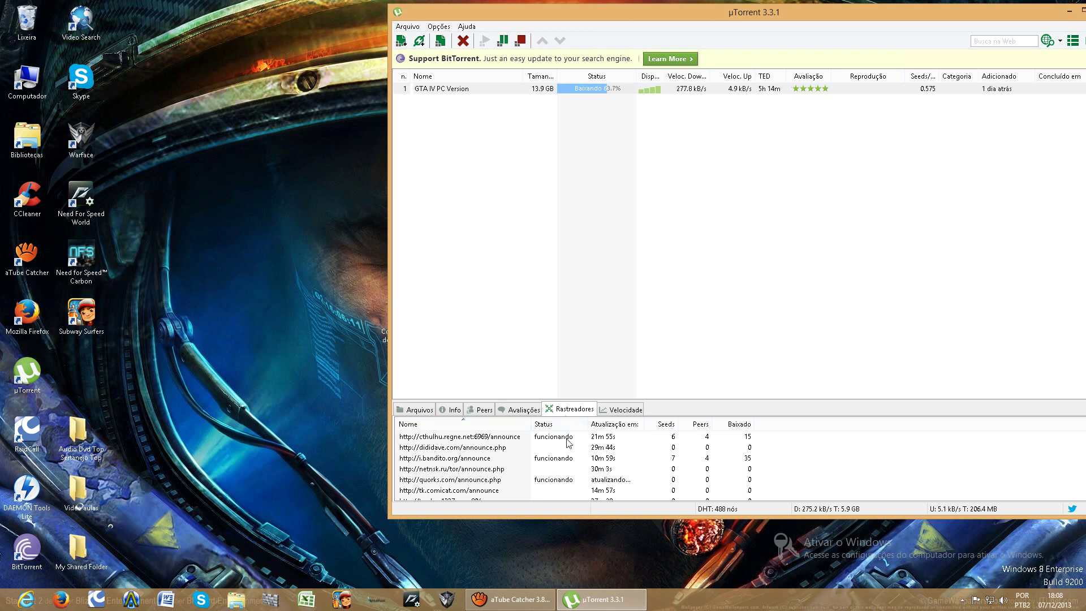
{"action": "scroll", "coordinate": [565, 447], "scroll_direction": "down", "scroll_amount": 5}
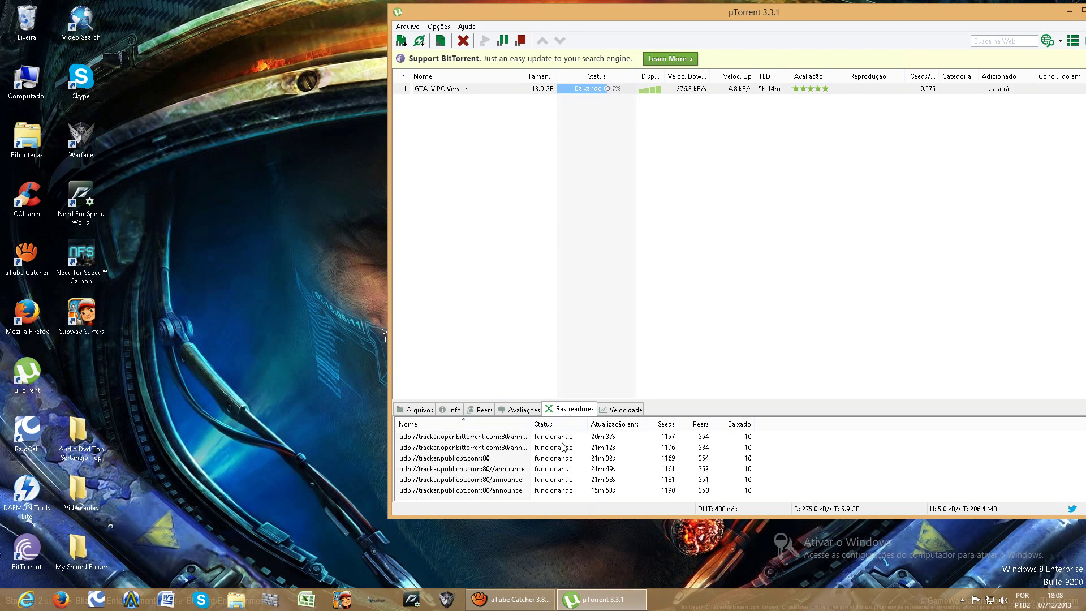
{"action": "scroll", "coordinate": [560, 467], "scroll_direction": "up", "scroll_amount": 5}
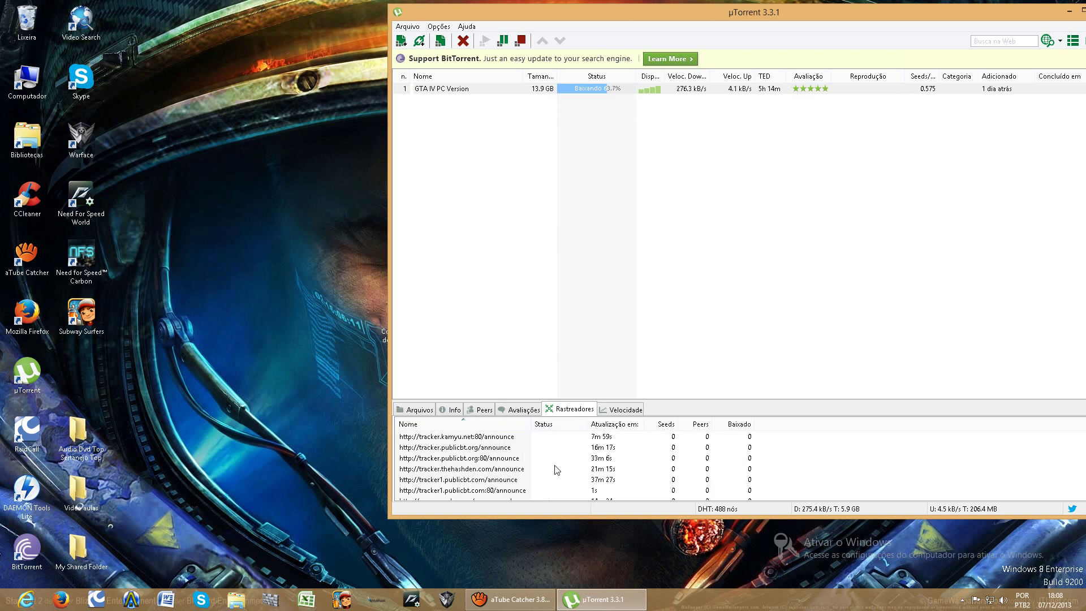
{"action": "right_click", "coordinate": [525, 448]}
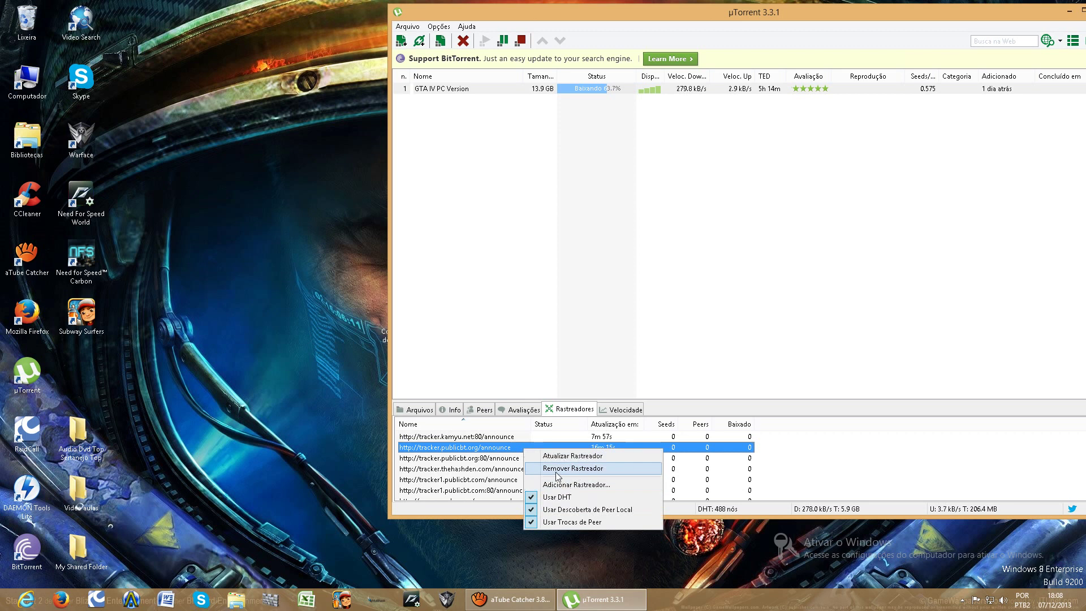
{"action": "left_click", "coordinate": [766, 462]}
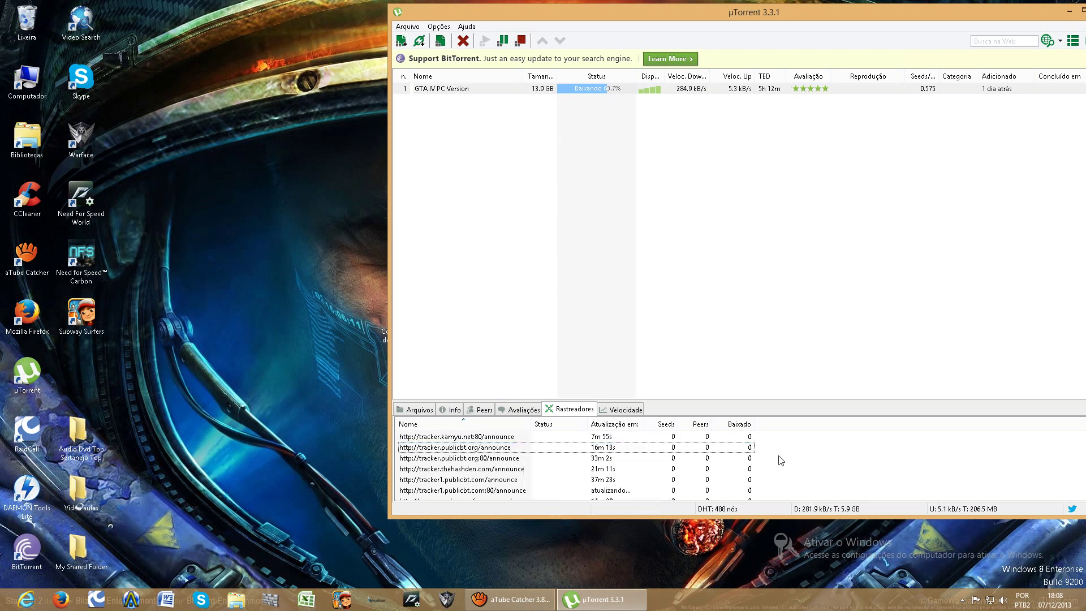